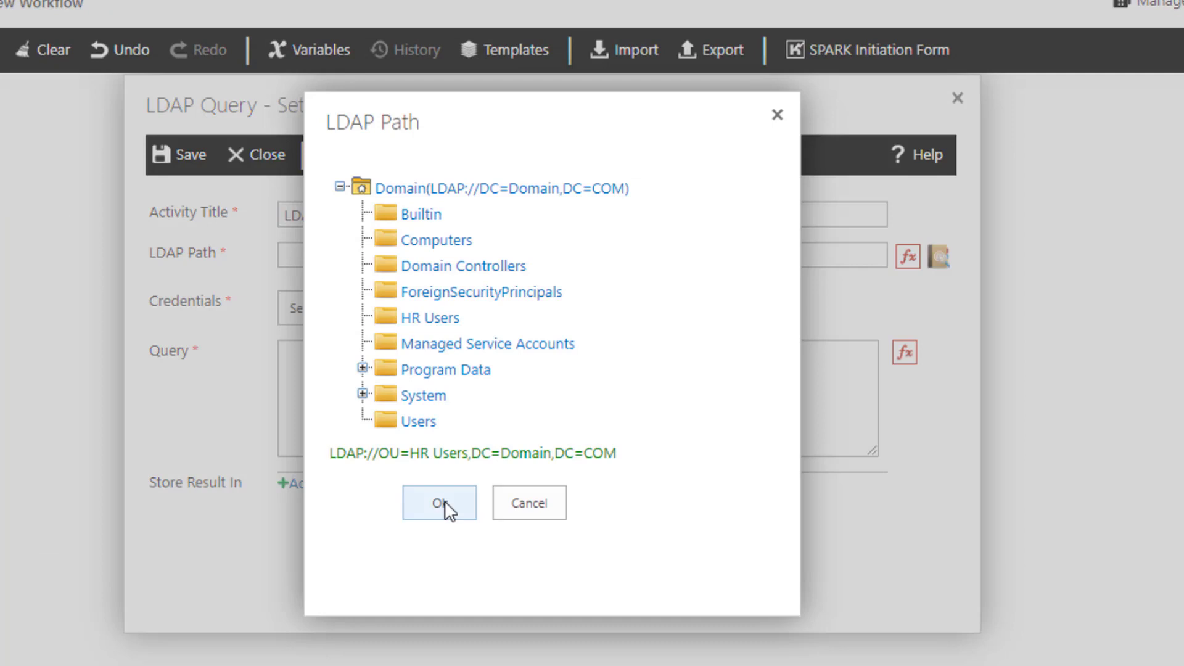
Apply the HR Users LDAP path to the LDAP Query activity and store the name property in NameVariable
{"action": "left_click", "coordinate": [444, 508]}
{"action": "left_click", "coordinate": [519, 417]}
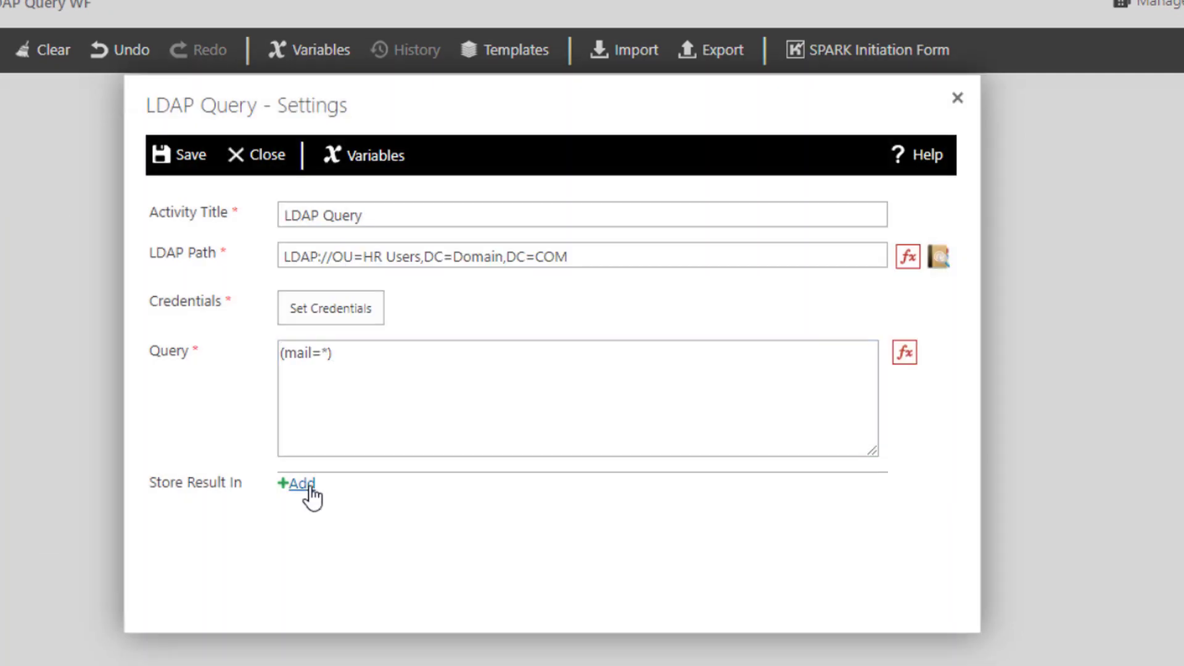
{"action": "left_click", "coordinate": [303, 483]}
{"action": "left_click", "coordinate": [312, 487]}
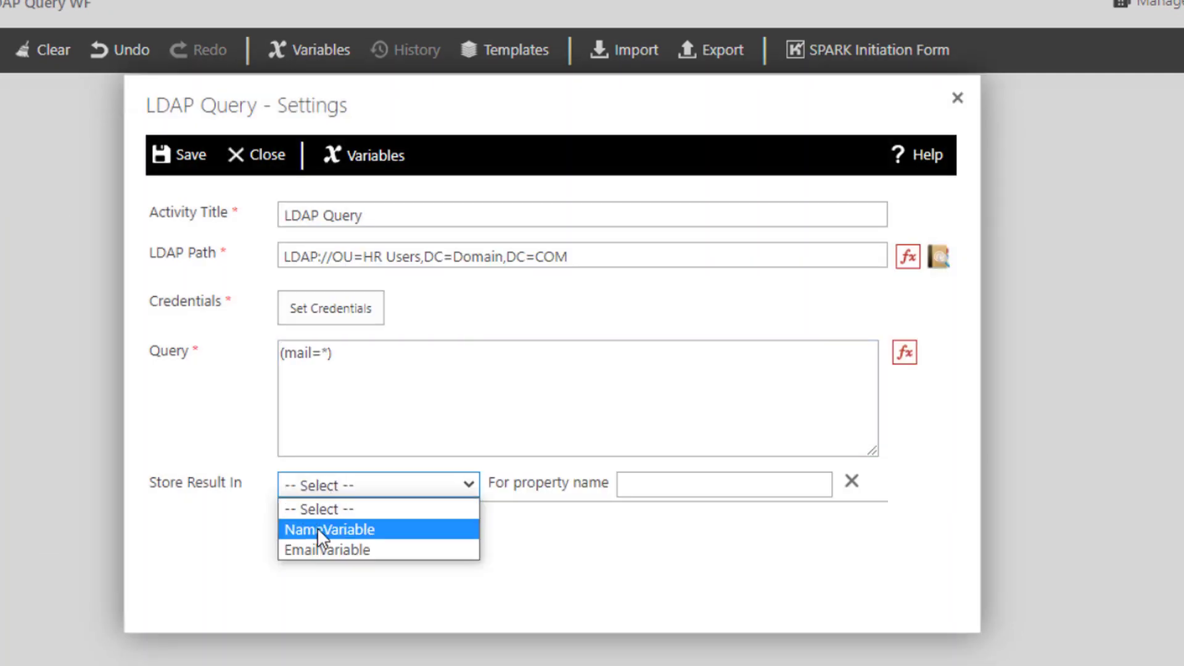
{"action": "left_click", "coordinate": [321, 528]}
{"action": "left_click", "coordinate": [687, 486]}
{"action": "type", "text": "name"}
Add a second result mapping that stores the mail property in EmailVariable
{"action": "left_click", "coordinate": [301, 511]}
{"action": "left_click", "coordinate": [370, 515]}
{"action": "left_click", "coordinate": [327, 578]}
{"action": "left_click", "coordinate": [626, 515]}
{"action": "type", "text": "mail"}
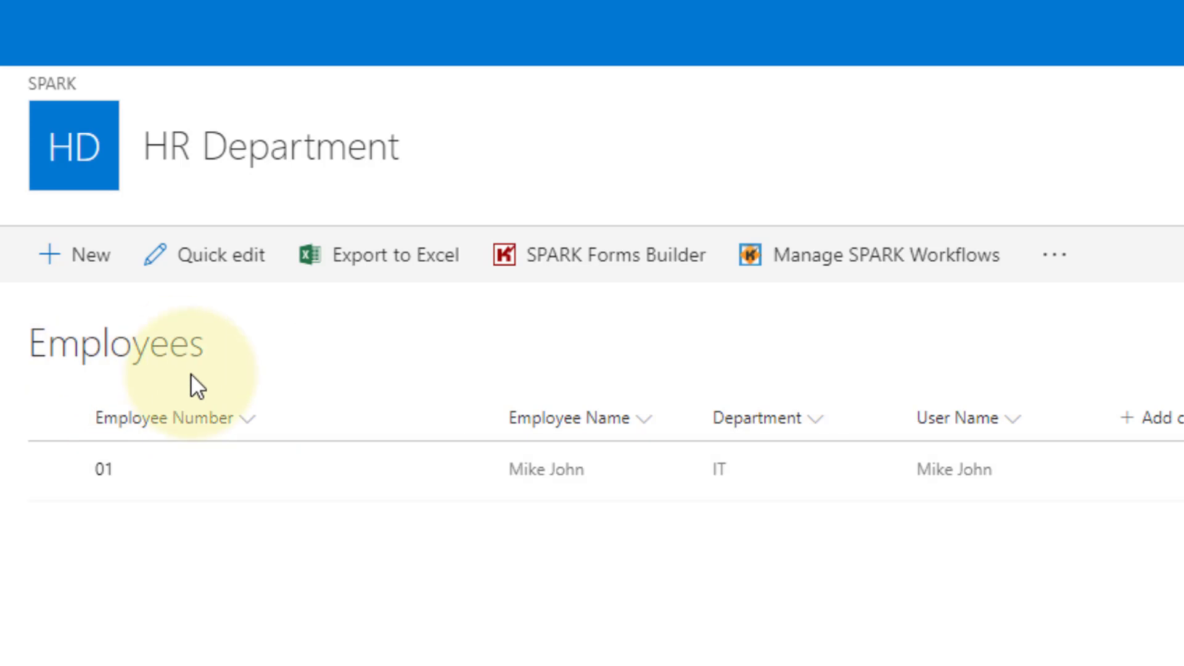
Create a list workflow for the Employees list with "LDAP Query WF" as its title and description, and save the settings
{"action": "left_click", "coordinate": [802, 259]}
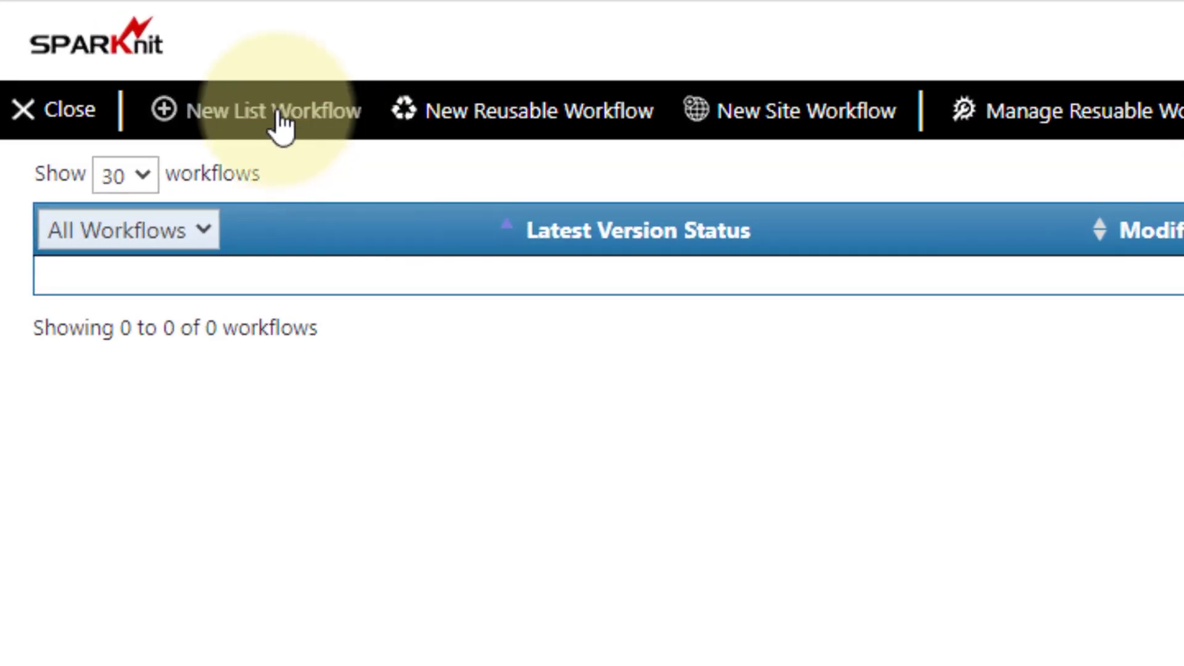
{"action": "left_click", "coordinate": [282, 123]}
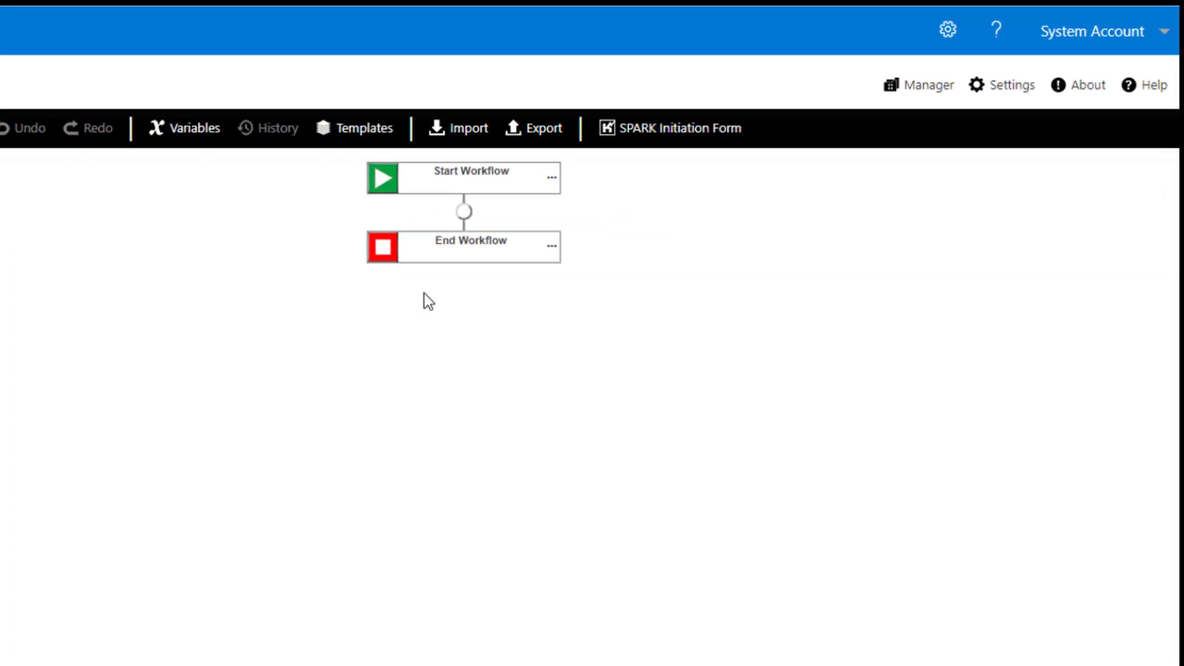
{"action": "left_click", "coordinate": [1010, 84]}
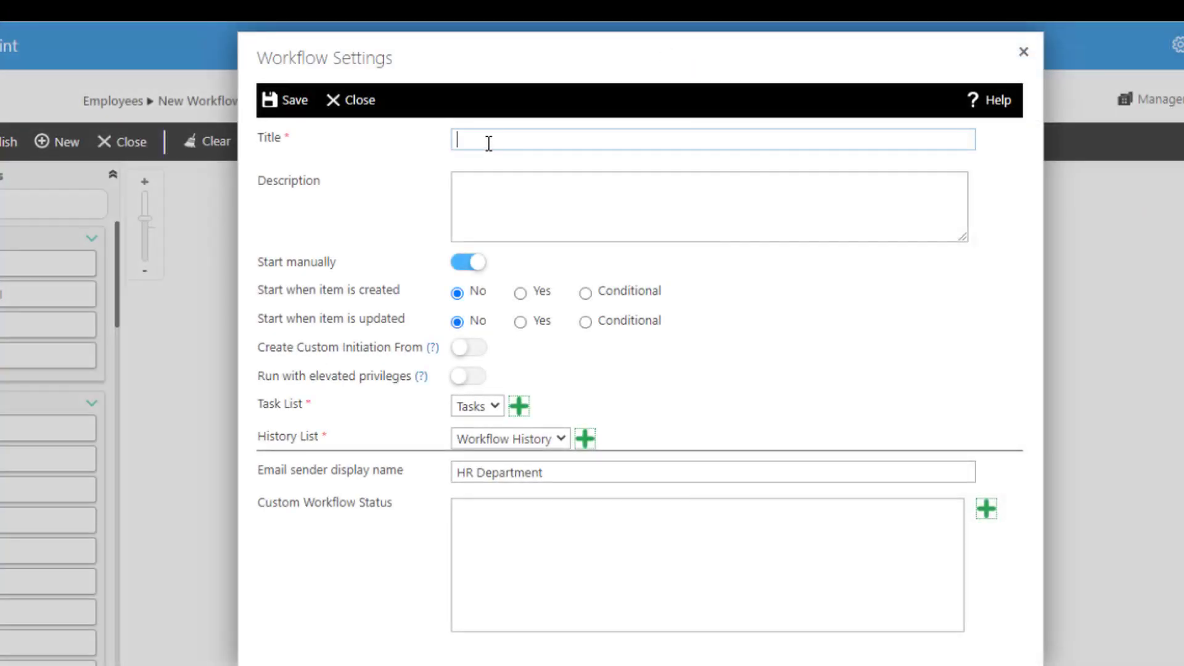
{"action": "type", "text": "LDAP Query WF"}
{"action": "left_click", "coordinate": [463, 183]}
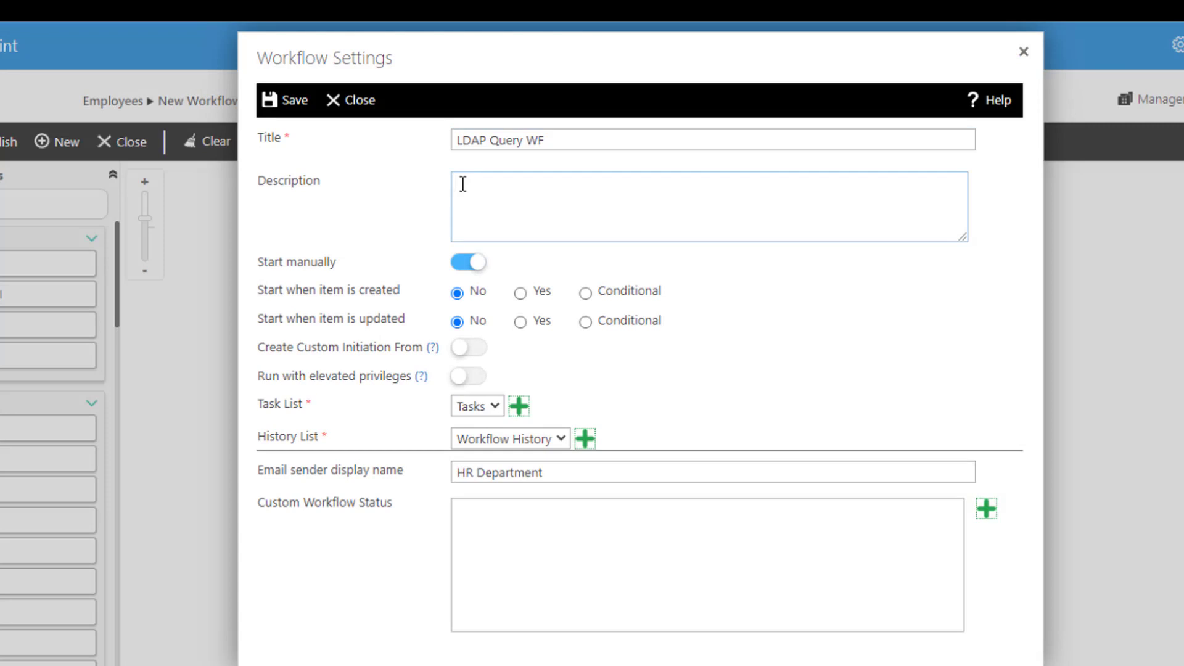
{"action": "type", "text": "LDAP Query WF"}
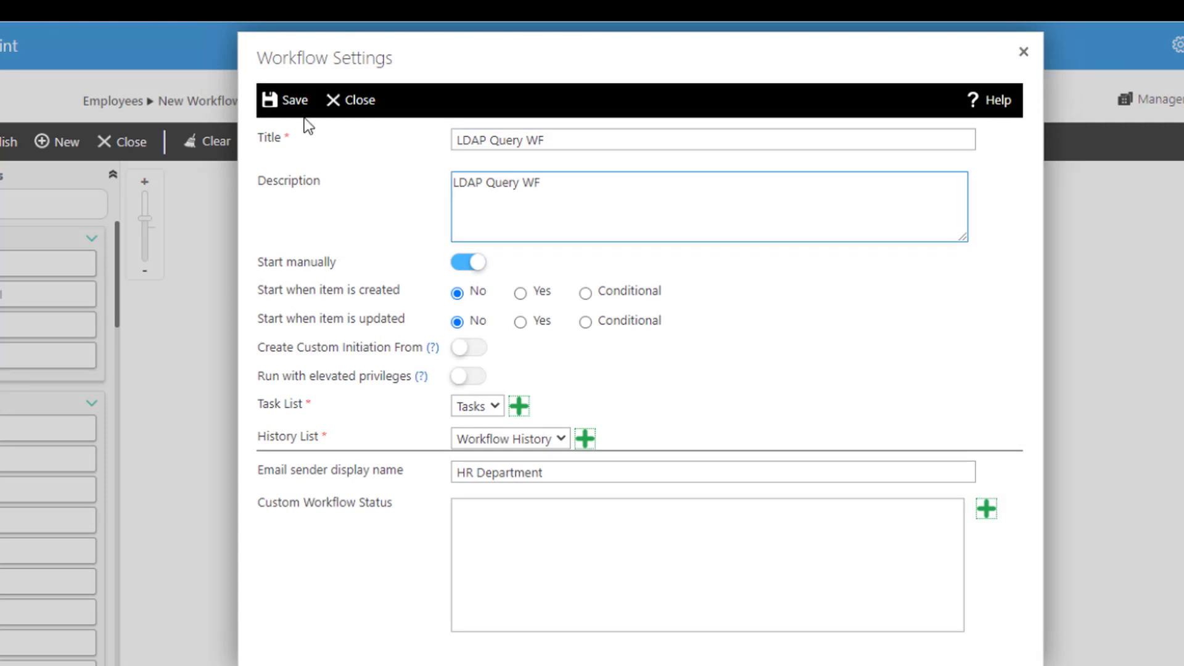
{"action": "left_click", "coordinate": [291, 106]}
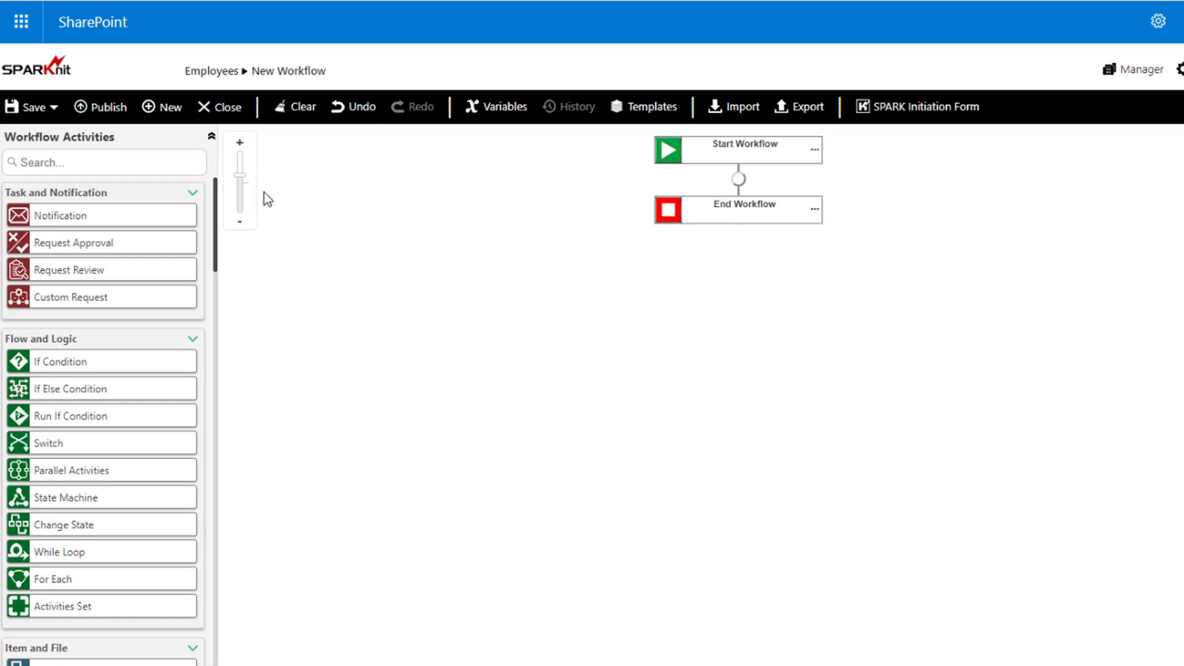
Insert an LDAP Query activity between Start Workflow and End Workflow and open its settings
{"action": "left_click_drag", "start_coordinate": [215, 204], "coordinate": [215, 514]}
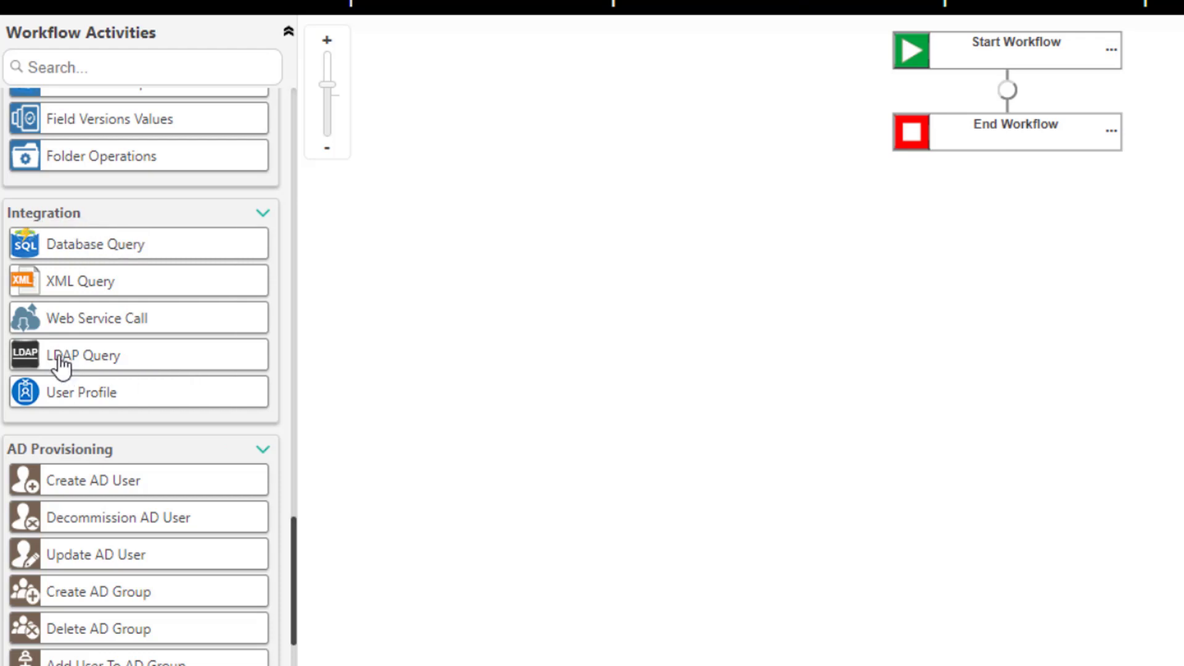
{"action": "left_click_drag", "start_coordinate": [62, 364], "coordinate": [931, 137]}
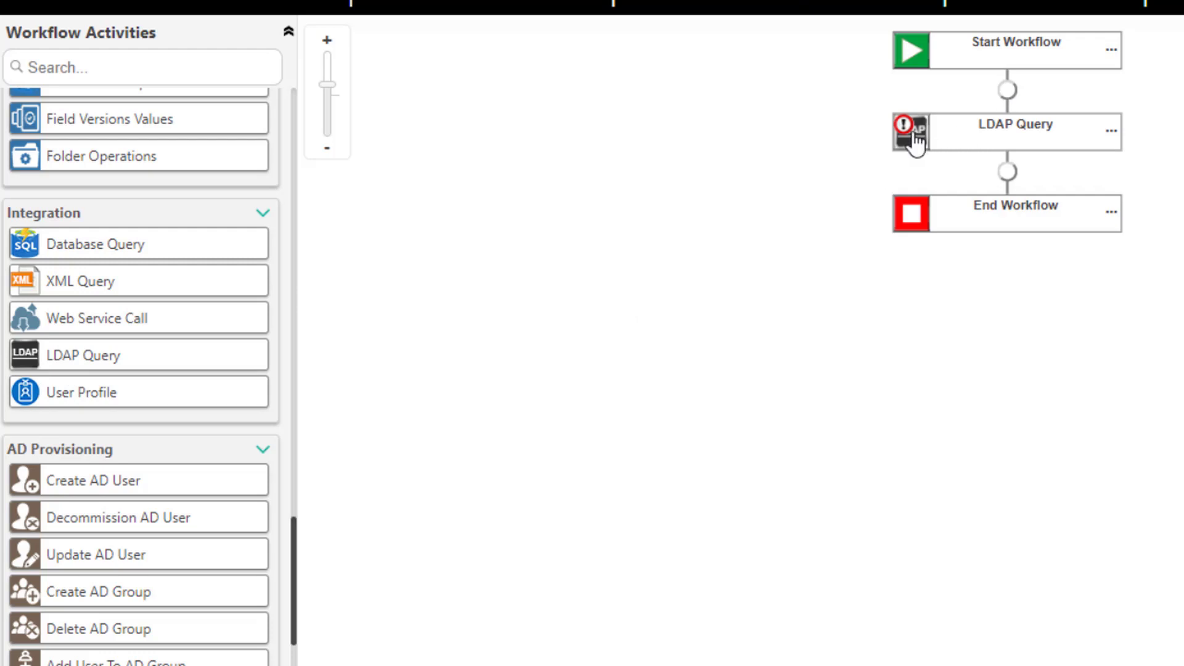
{"action": "double_click", "coordinate": [917, 140]}
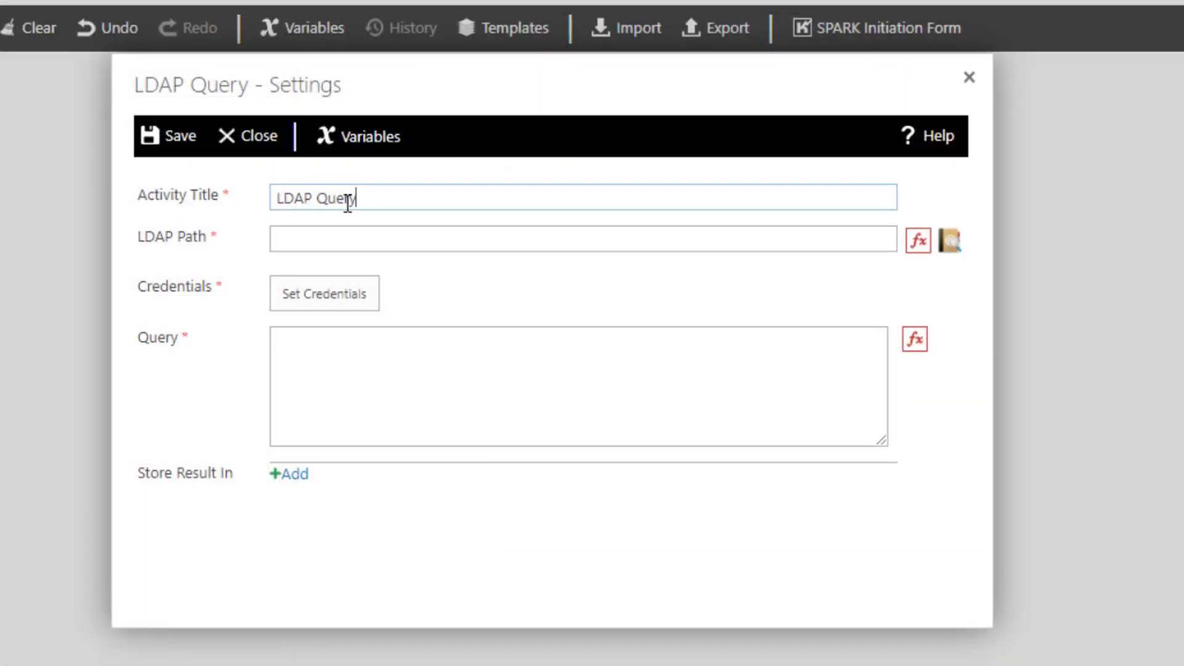
{"action": "left_click_drag", "start_coordinate": [352, 200], "coordinate": [280, 203]}
{"action": "left_click", "coordinate": [390, 198]}
{"action": "left_click", "coordinate": [227, 249]}
{"action": "left_click", "coordinate": [297, 246]}
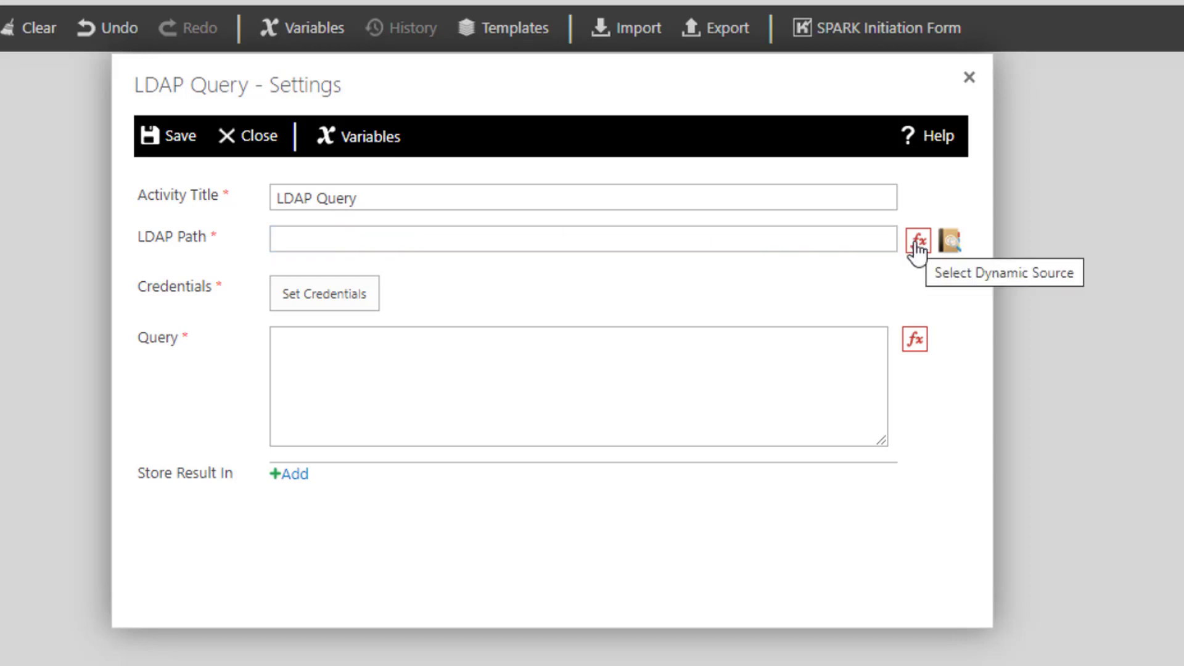
Browse the domain tree and set the activity's LDAP path to the HR Users organizational unit
{"action": "left_click", "coordinate": [951, 241]}
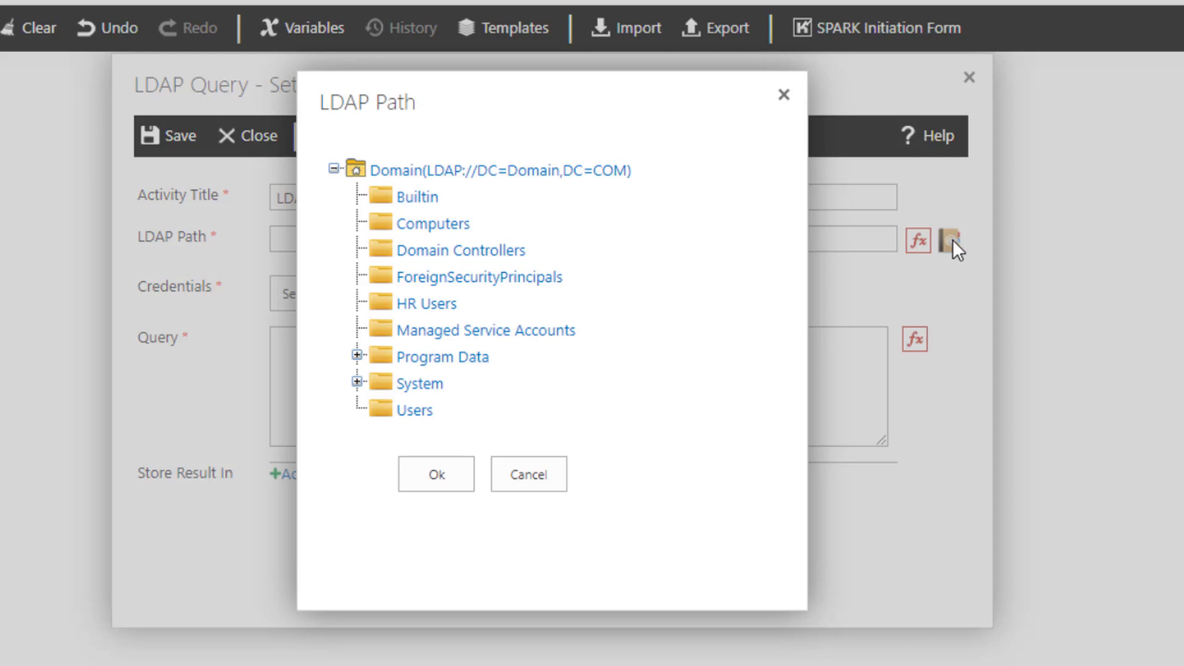
{"action": "left_click", "coordinate": [423, 304]}
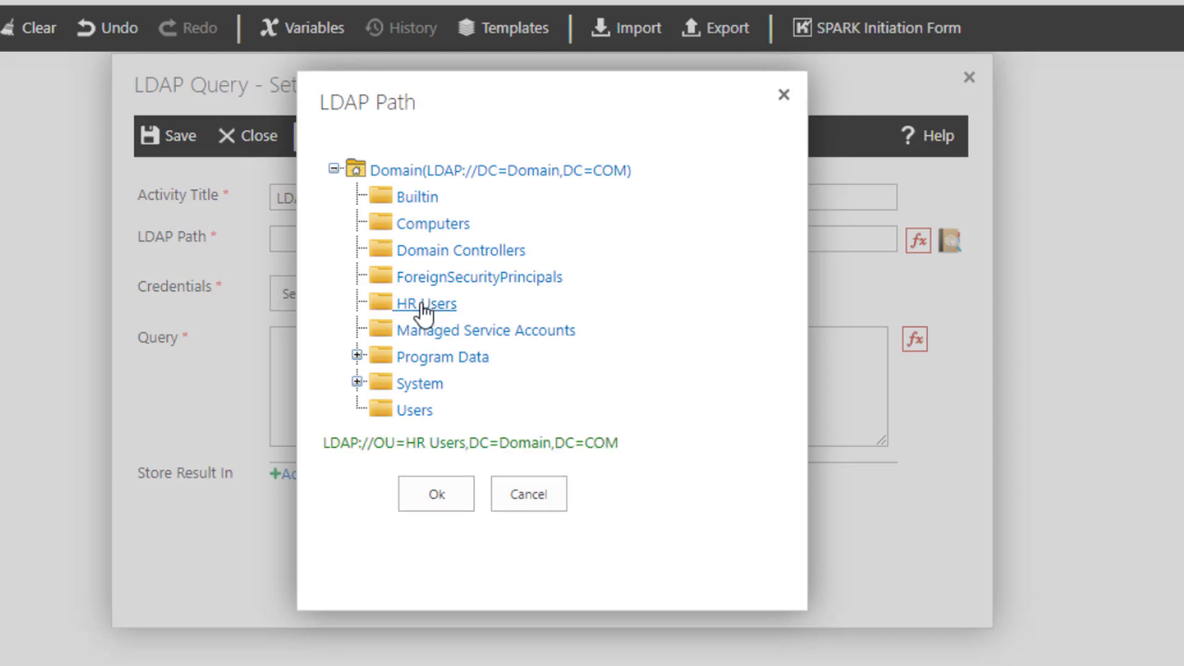
{"action": "left_click", "coordinate": [441, 492]}
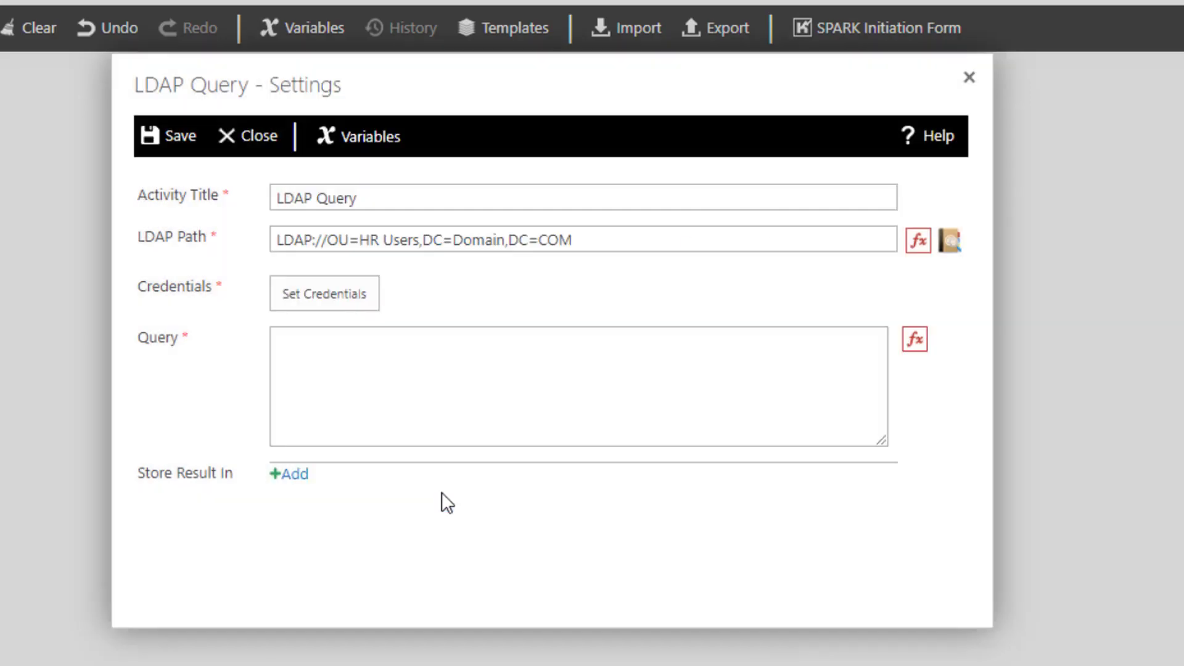
Set the LDAP credentials by entering the account username and password, and confirm them
{"action": "left_click", "coordinate": [318, 301]}
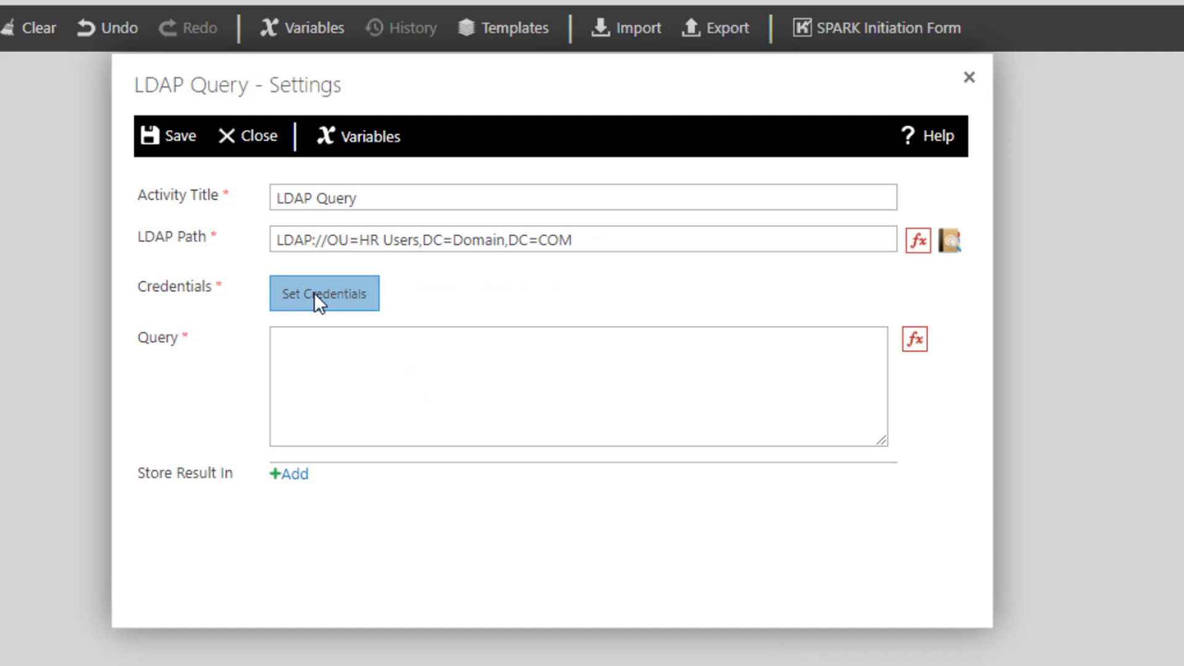
{"action": "left_click", "coordinate": [460, 310]}
{"action": "type", "text": "..."}
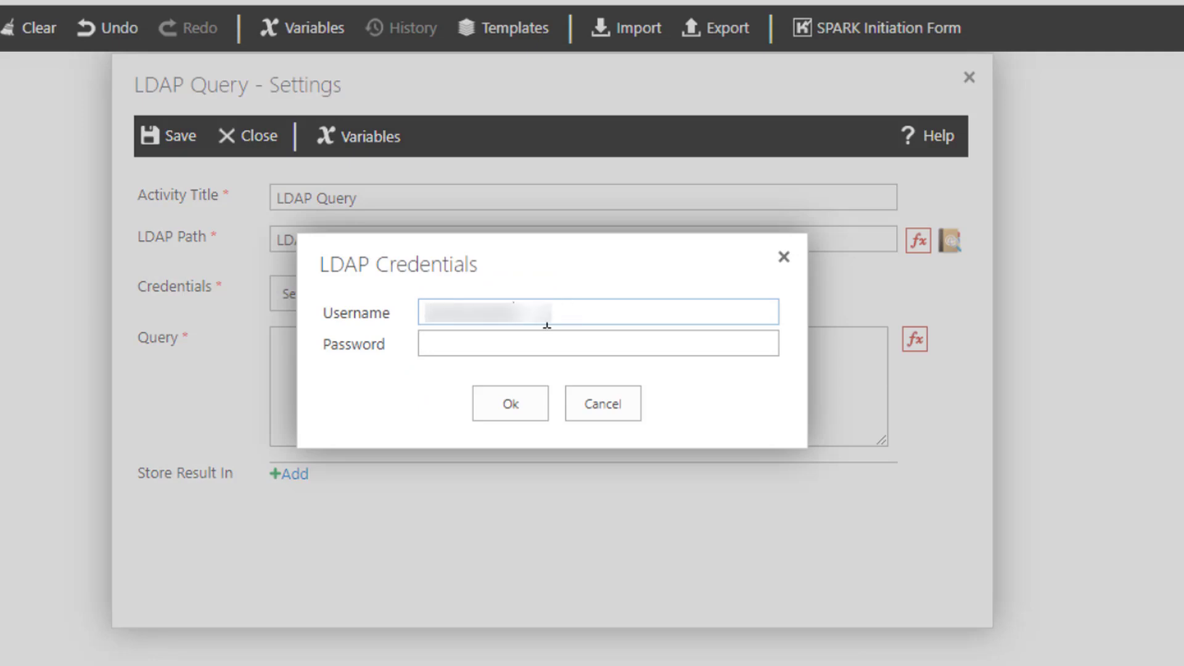
{"action": "left_click", "coordinate": [449, 343]}
{"action": "key", "text": "ctrl+v"}
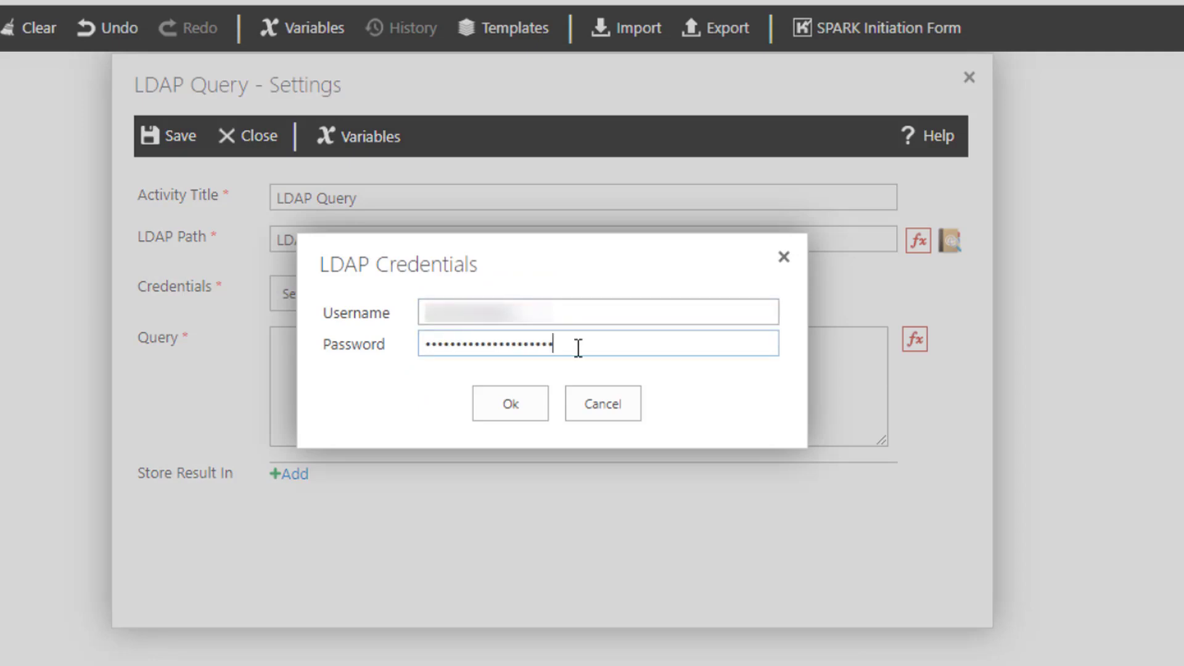
{"action": "left_click", "coordinate": [517, 401]}
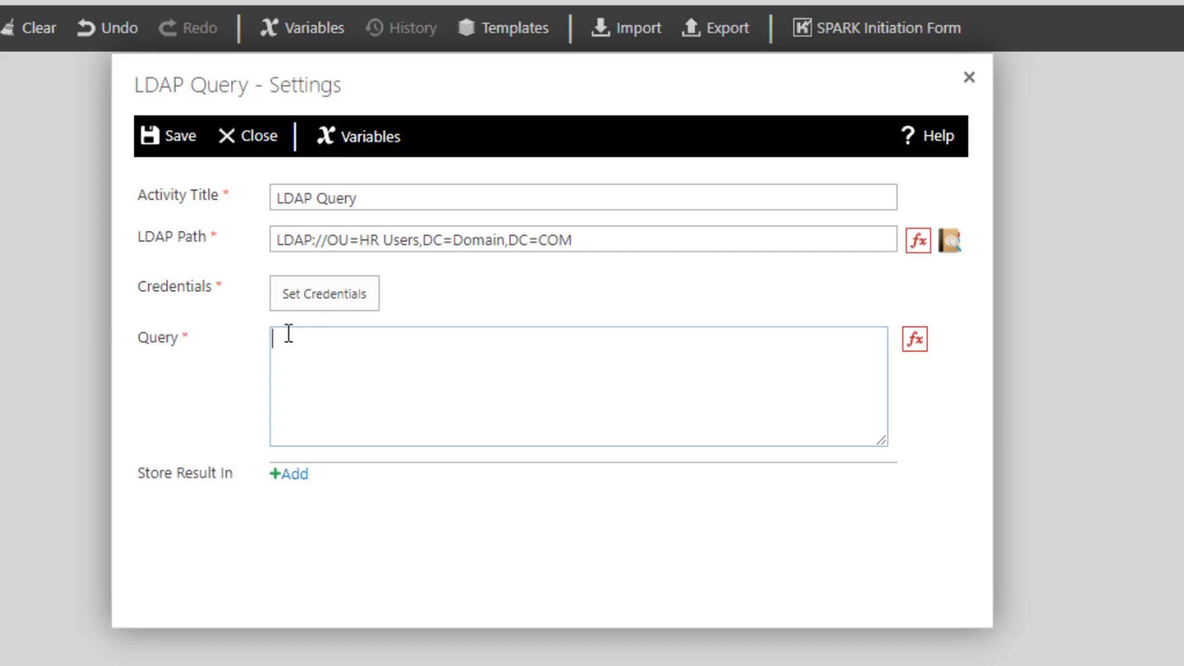
Set the query to (mail=*) and add an empty row for storing a result
{"action": "type", "text": "(mail=*)"}
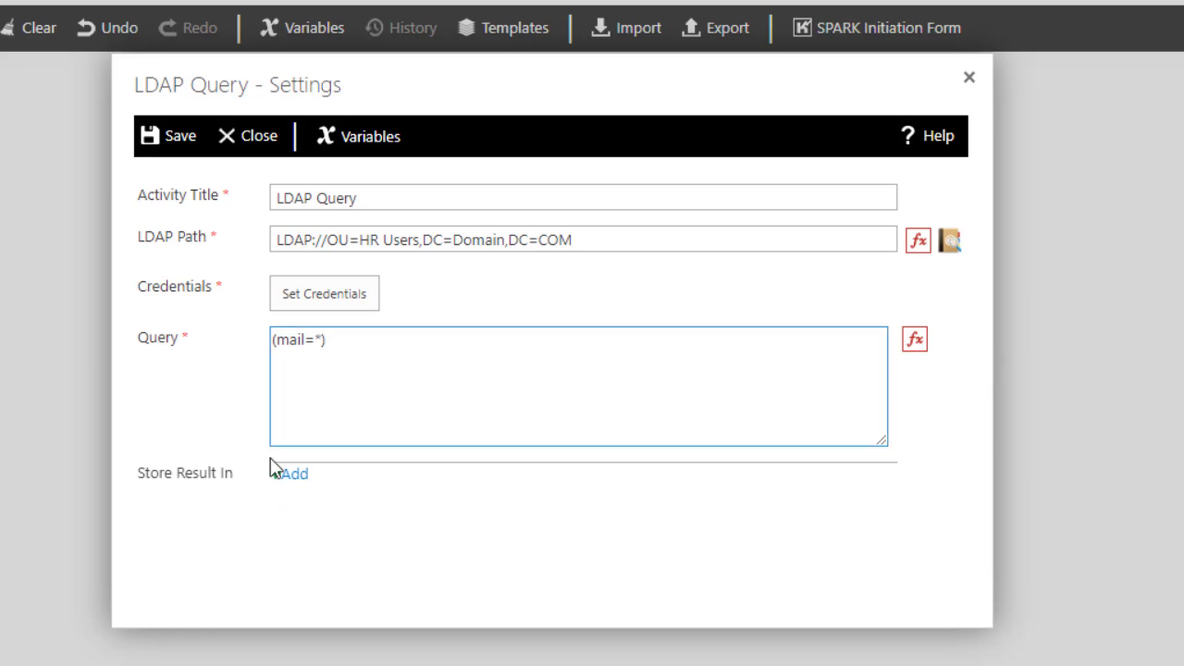
{"action": "left_click", "coordinate": [296, 474]}
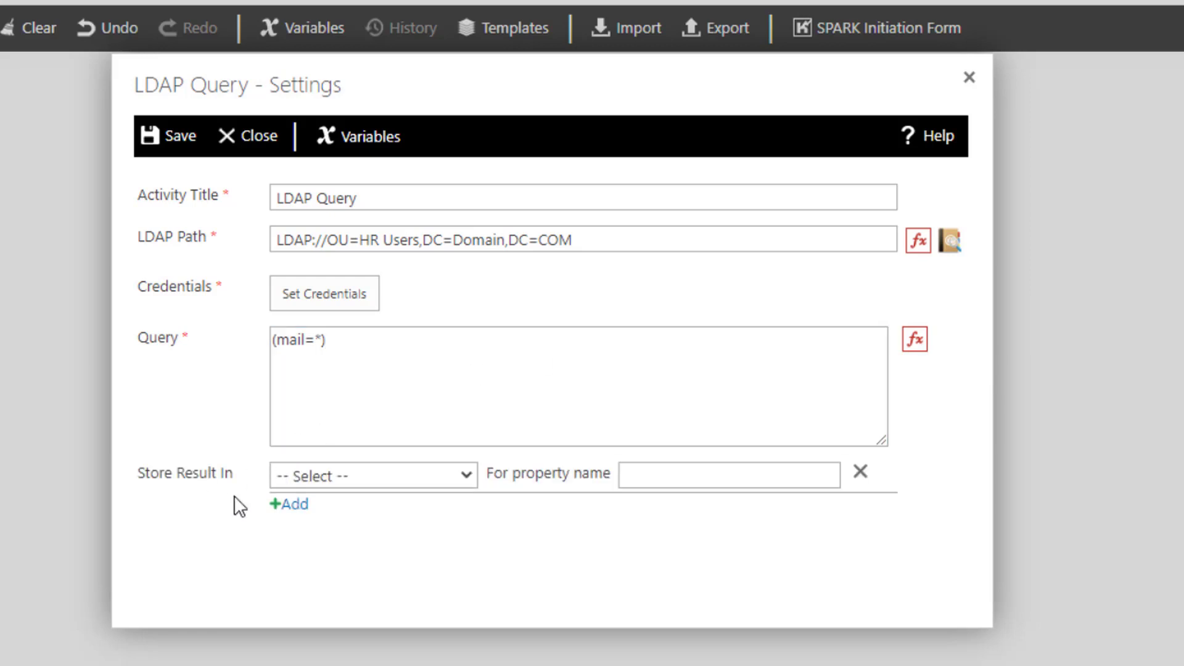
{"action": "left_click", "coordinate": [343, 476]}
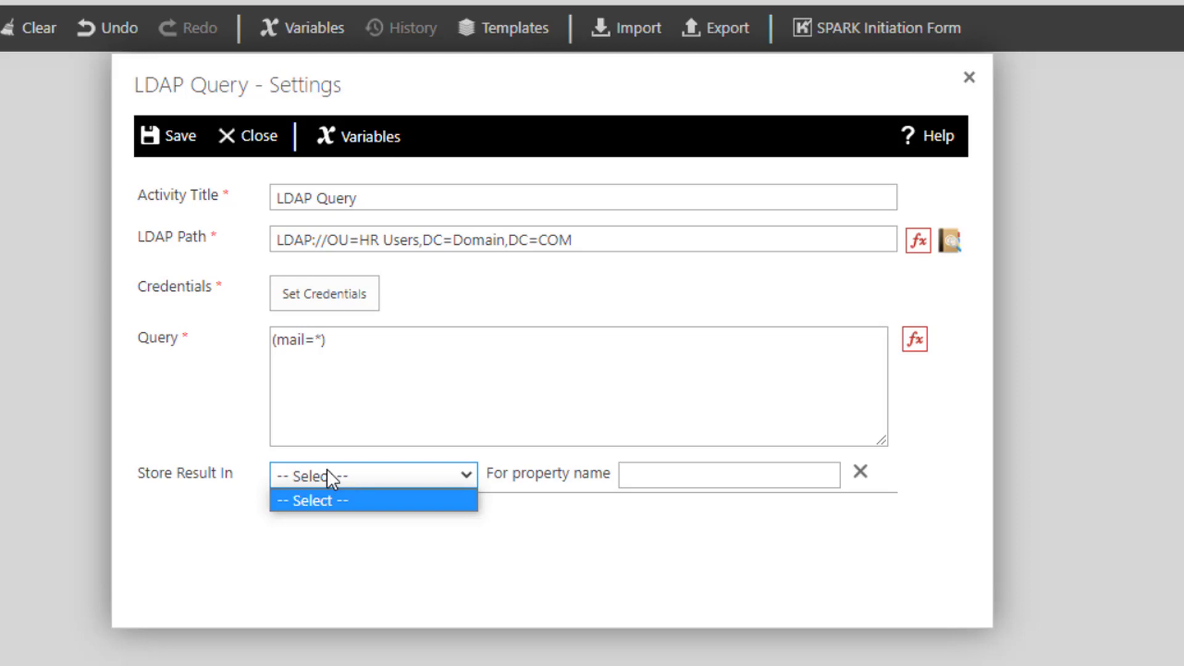
{"action": "left_click", "coordinate": [327, 470]}
{"action": "left_click", "coordinate": [247, 480]}
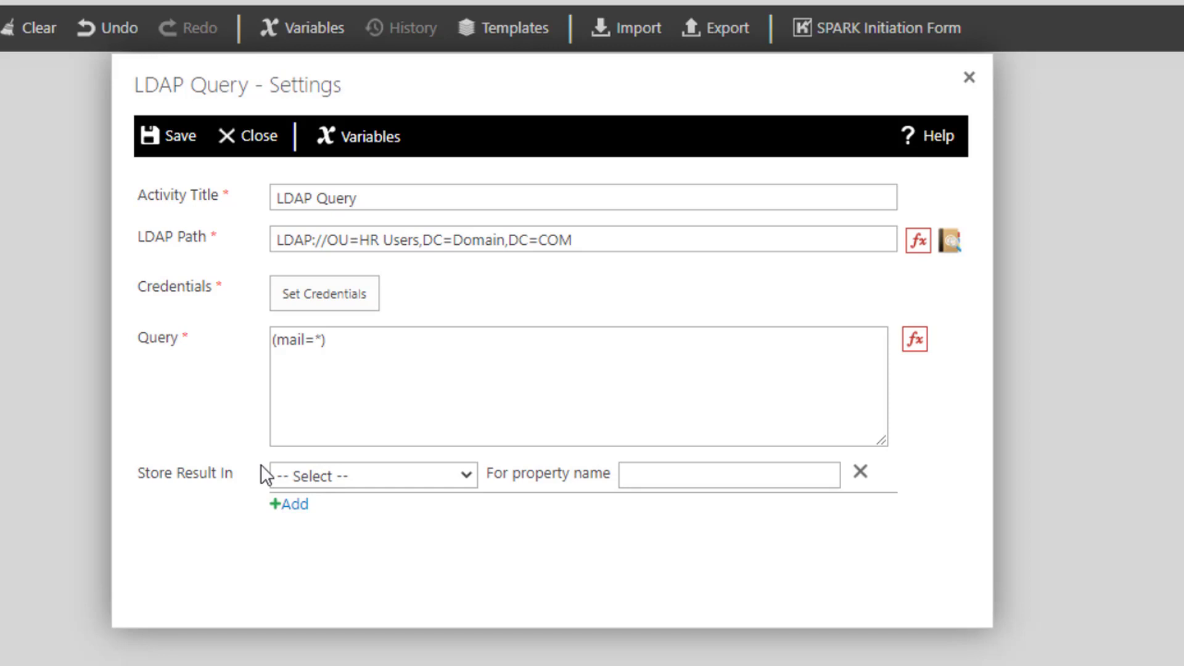
Add a workflow variable named NameVariable with the type Single line of text
{"action": "left_click", "coordinate": [377, 138]}
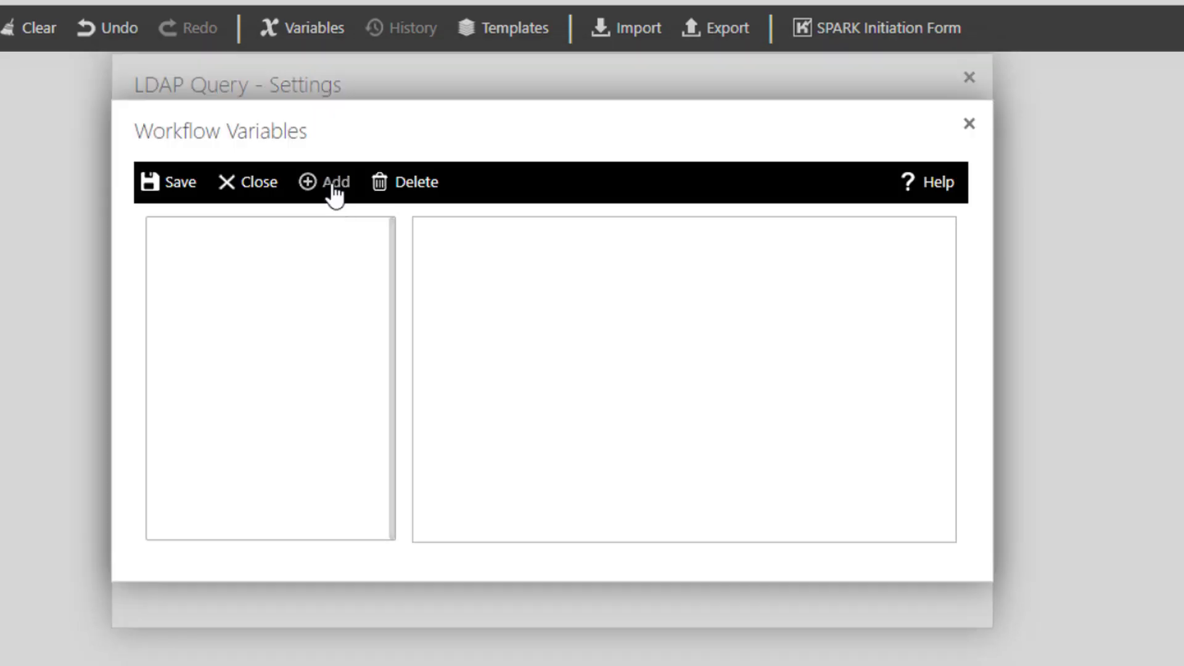
{"action": "left_click", "coordinate": [335, 195]}
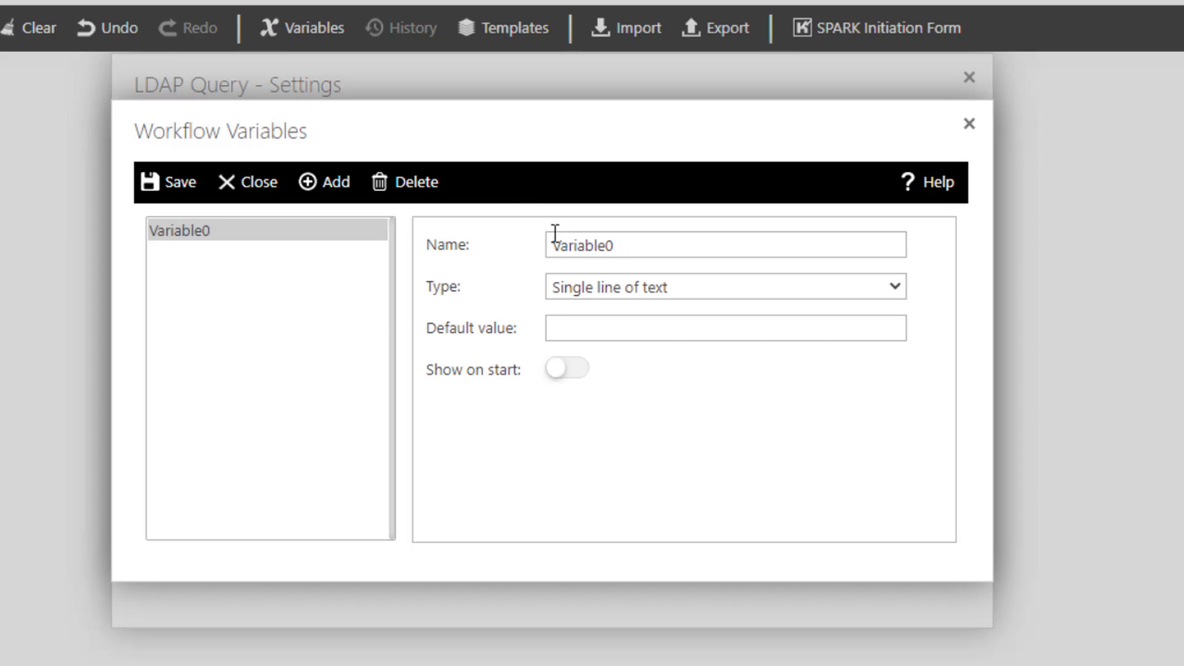
{"action": "left_click_drag", "start_coordinate": [554, 246], "coordinate": [642, 246]}
{"action": "type", "text": "NameVariable"}
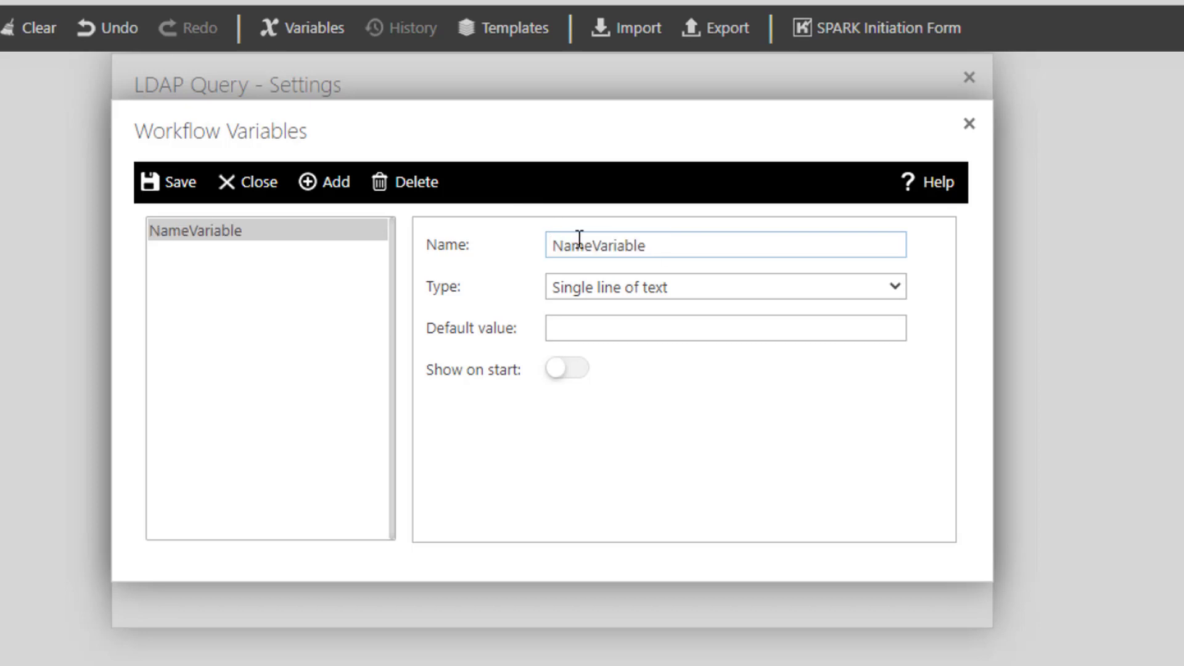
{"action": "left_click", "coordinate": [591, 293]}
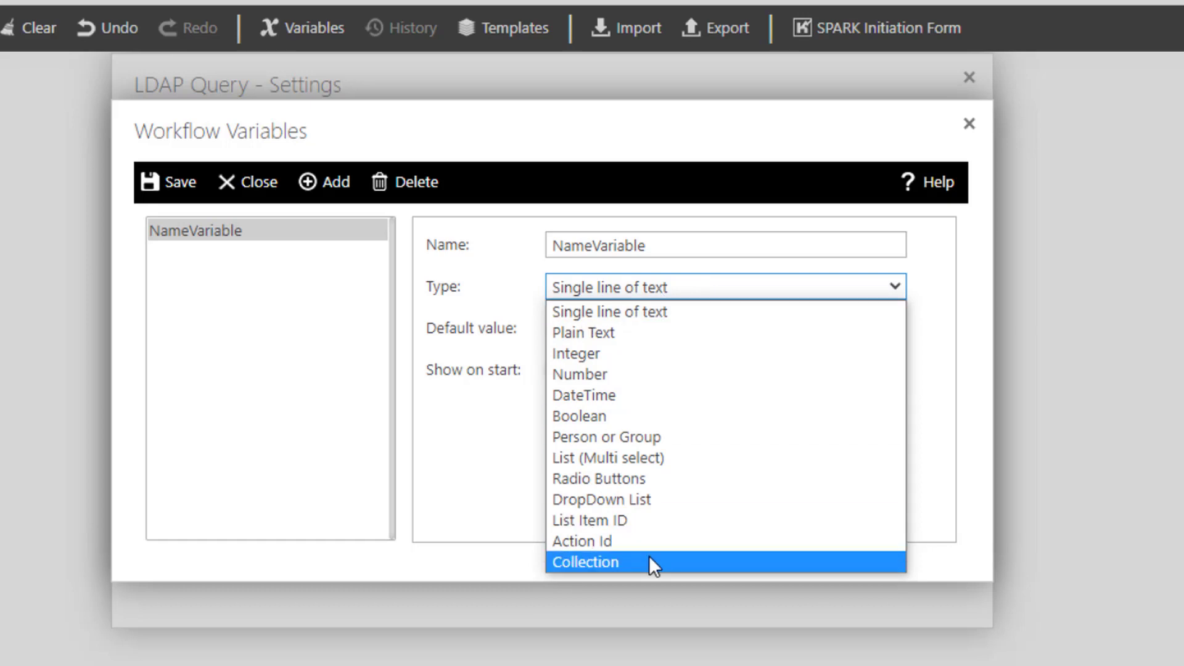
{"action": "left_click", "coordinate": [558, 307]}
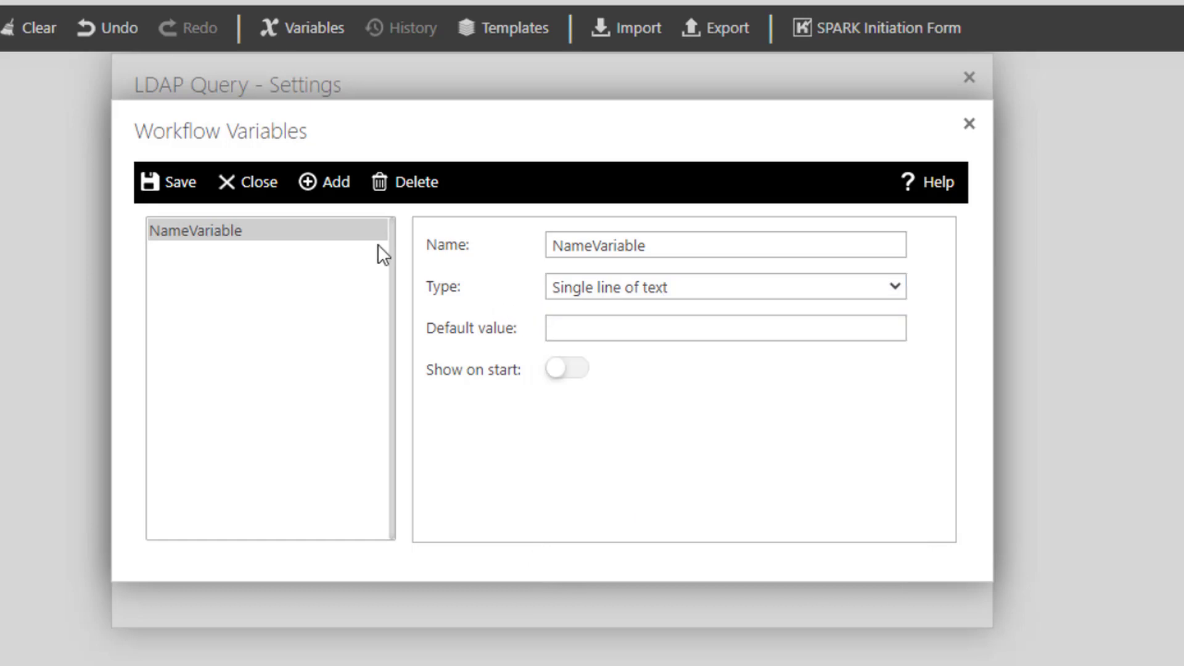
Add a second workflow variable named EmailVariable and save the workflow variables
{"action": "left_click", "coordinate": [328, 185]}
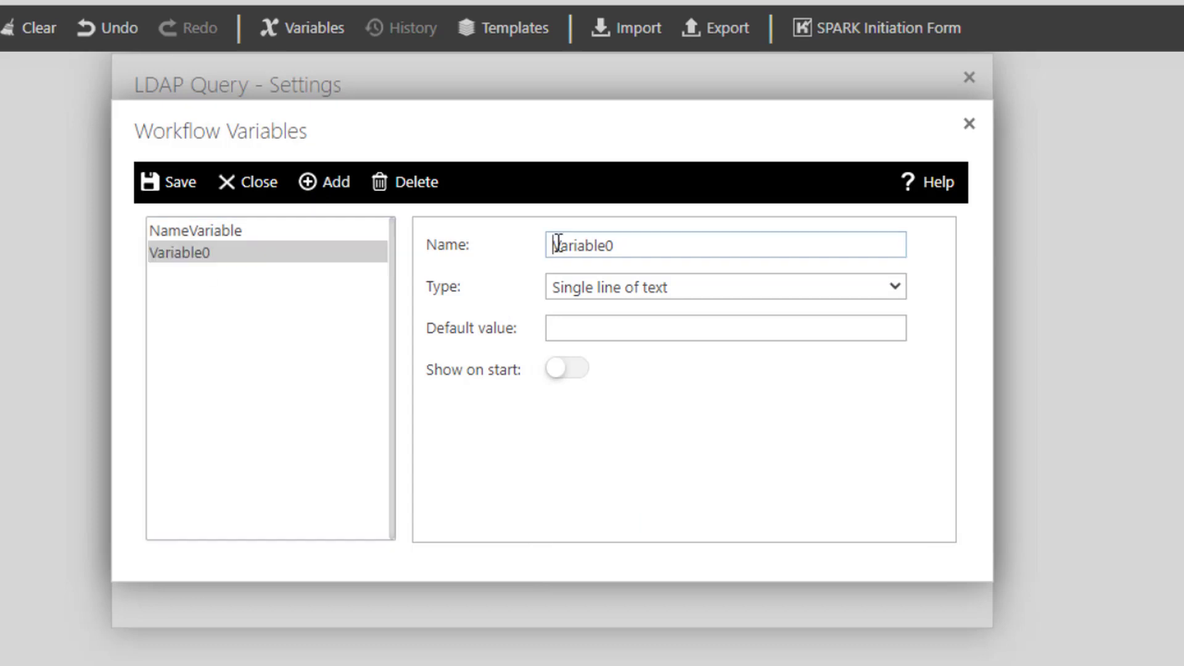
{"action": "left_click", "coordinate": [615, 245]}
{"action": "left_click_drag", "start_coordinate": [615, 245], "coordinate": [543, 249]}
{"action": "type", "text": "EmailVariable"}
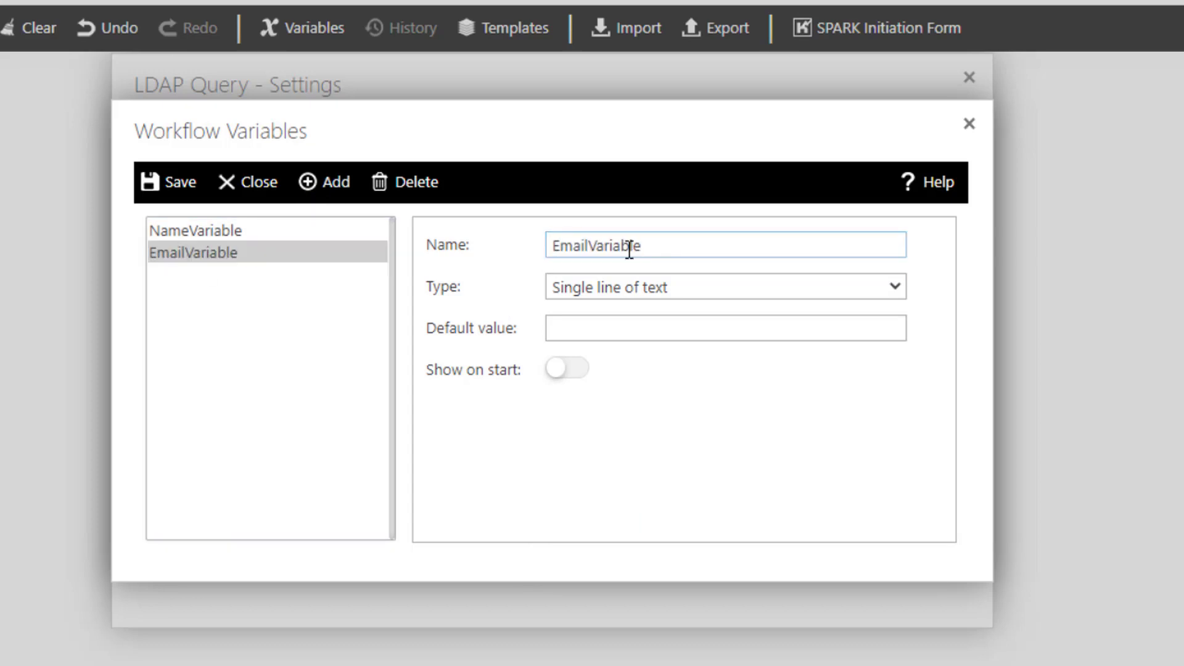
{"action": "left_click", "coordinate": [178, 185]}
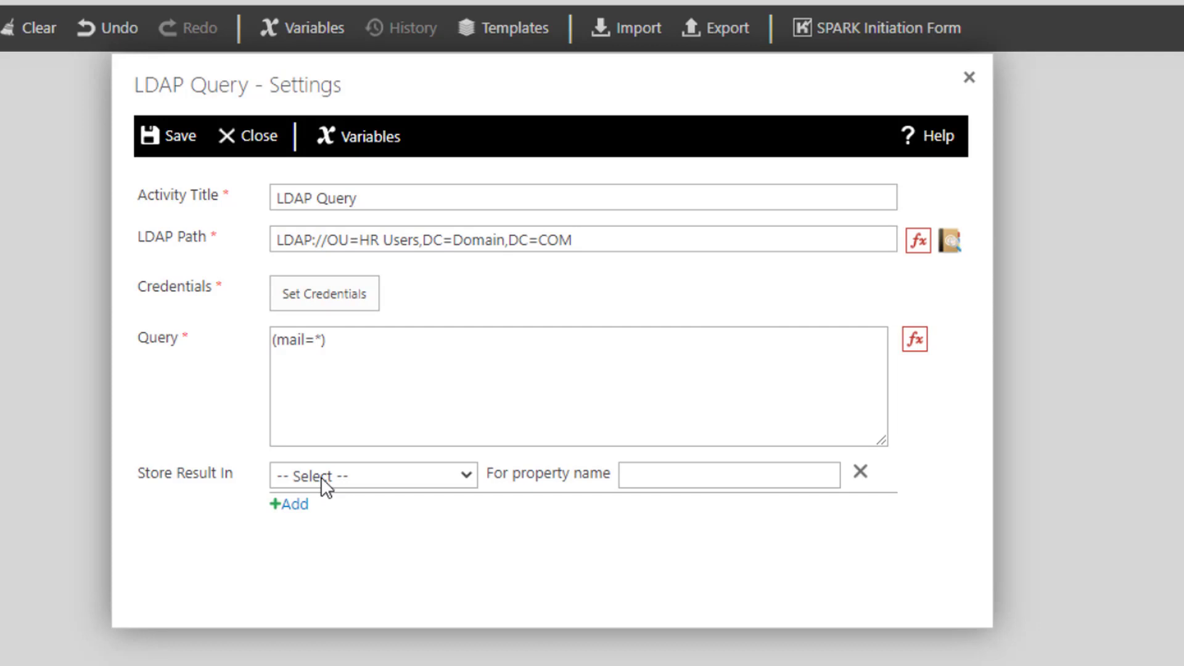
Store the query's name property in NameVariable
{"action": "left_click", "coordinate": [327, 478]}
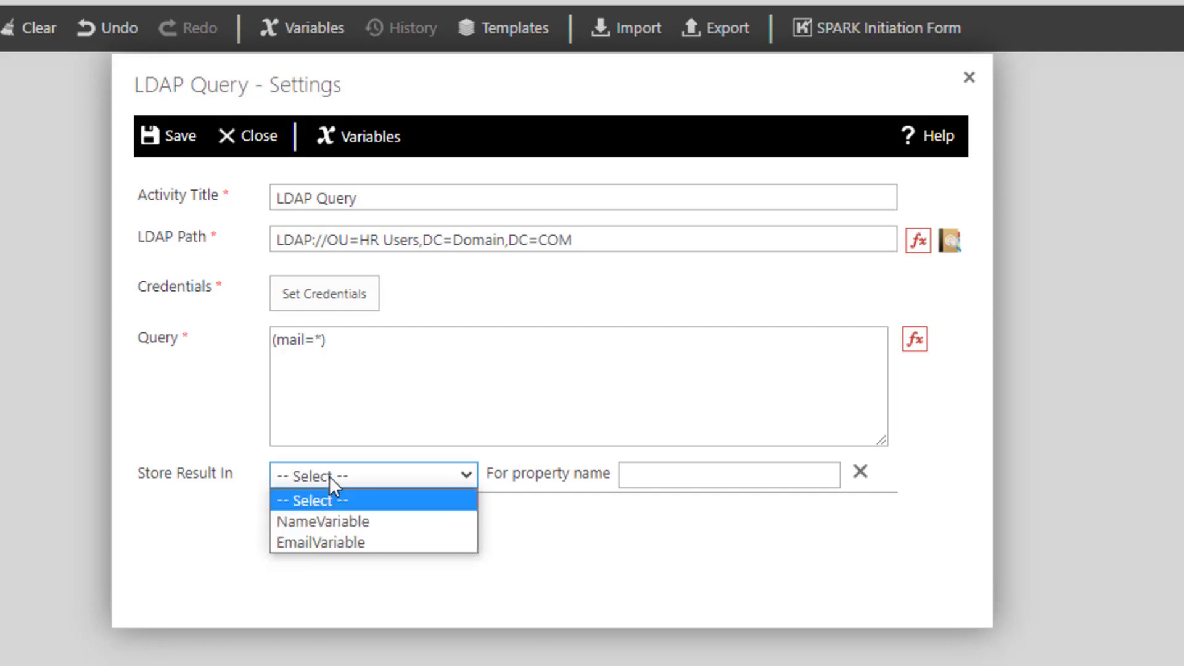
{"action": "left_click", "coordinate": [325, 520]}
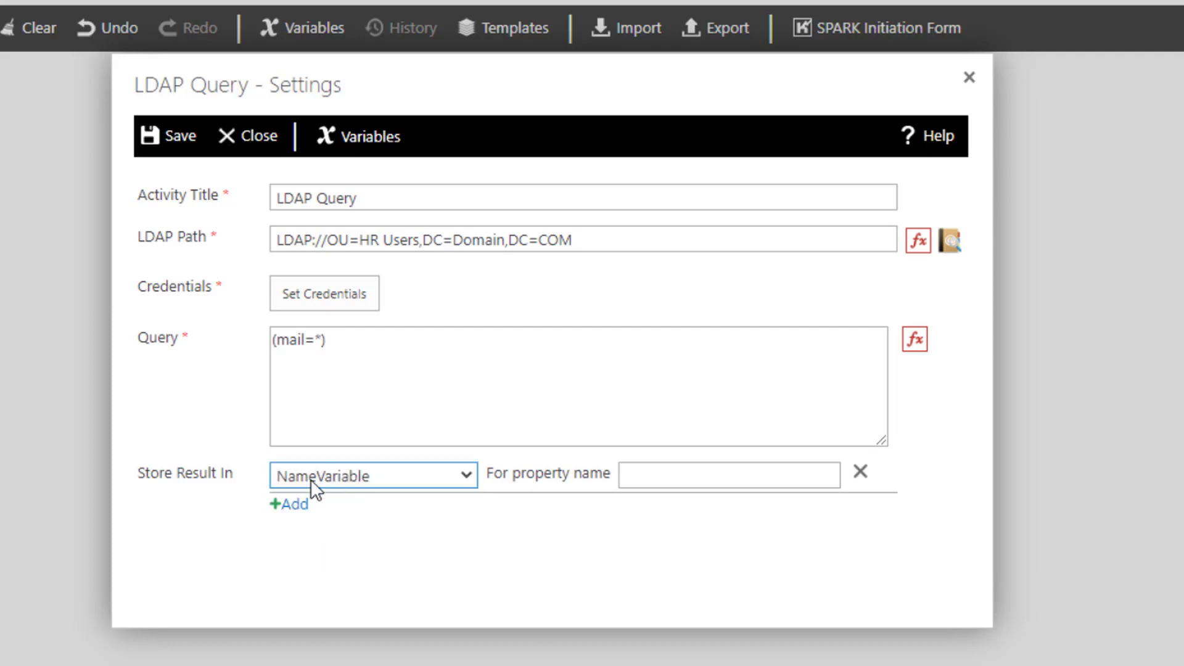
{"action": "left_click", "coordinate": [634, 479]}
{"action": "type", "text": "name"}
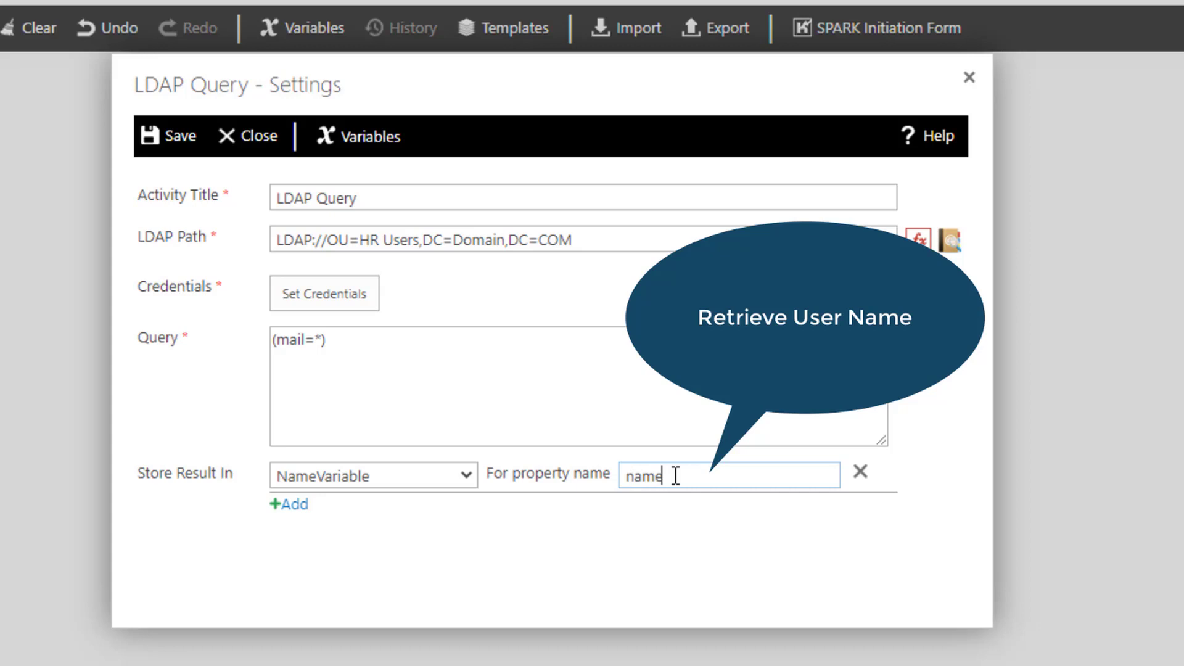
Add a second result row storing the mail property in EmailVariable and save the LDAP Query settings
{"action": "left_click", "coordinate": [293, 507]}
{"action": "left_click", "coordinate": [301, 507]}
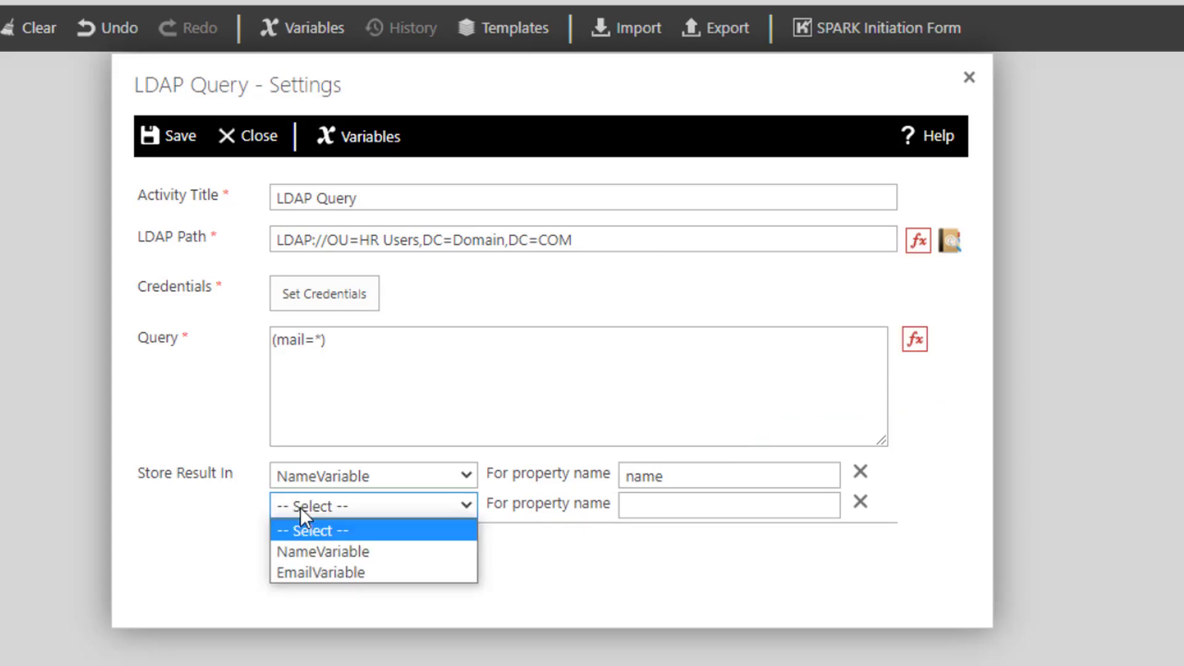
{"action": "left_click", "coordinate": [308, 572]}
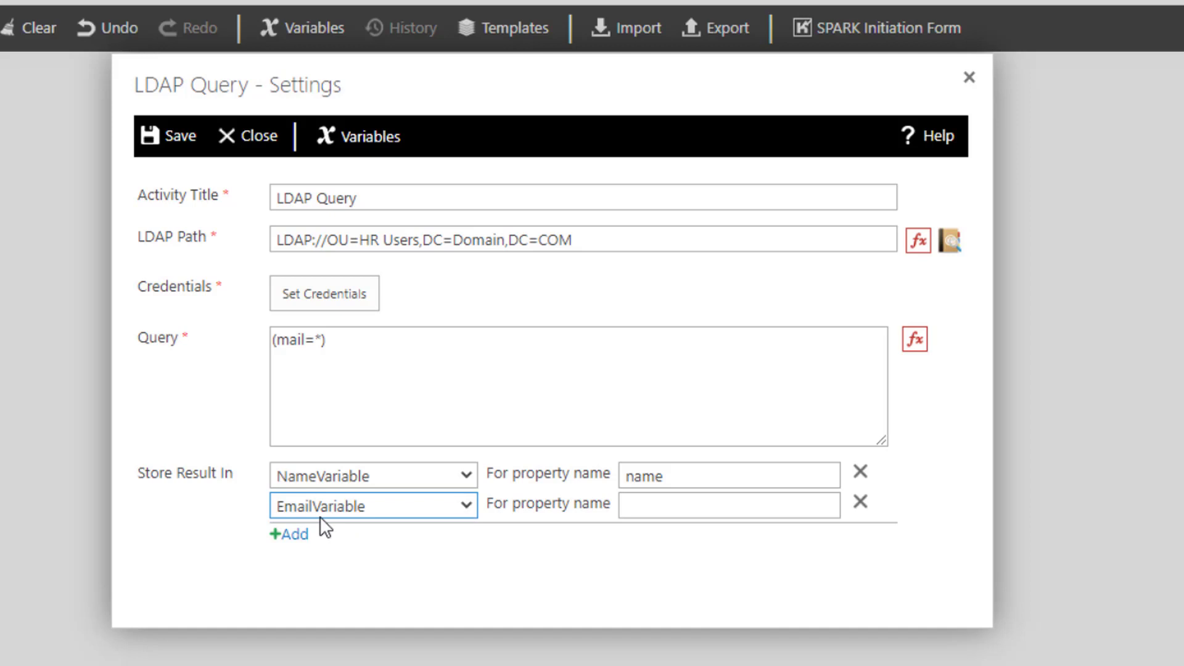
{"action": "left_click", "coordinate": [662, 507]}
{"action": "type", "text": "mail"}
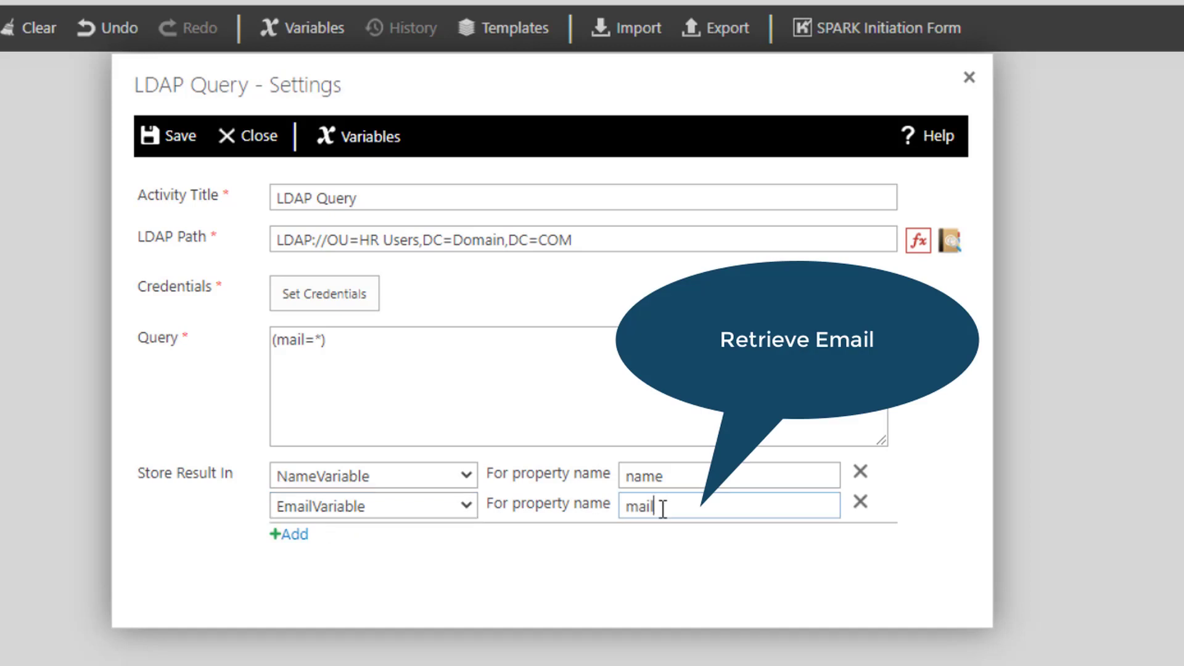
{"action": "left_click", "coordinate": [630, 538]}
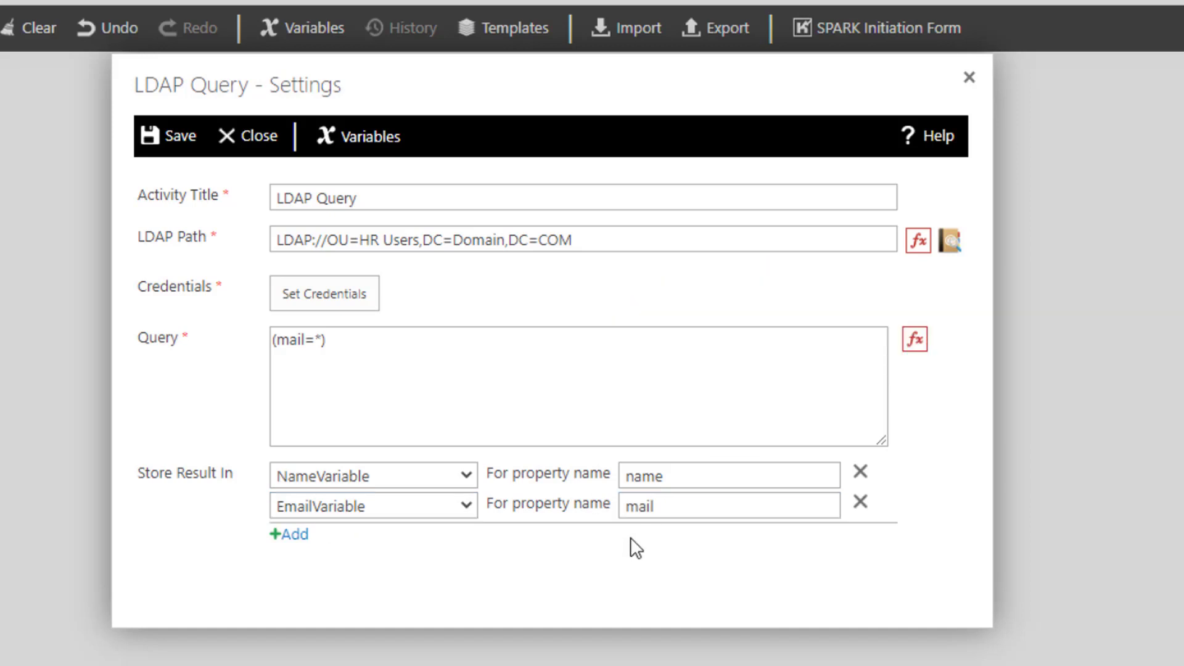
{"action": "left_click", "coordinate": [182, 142]}
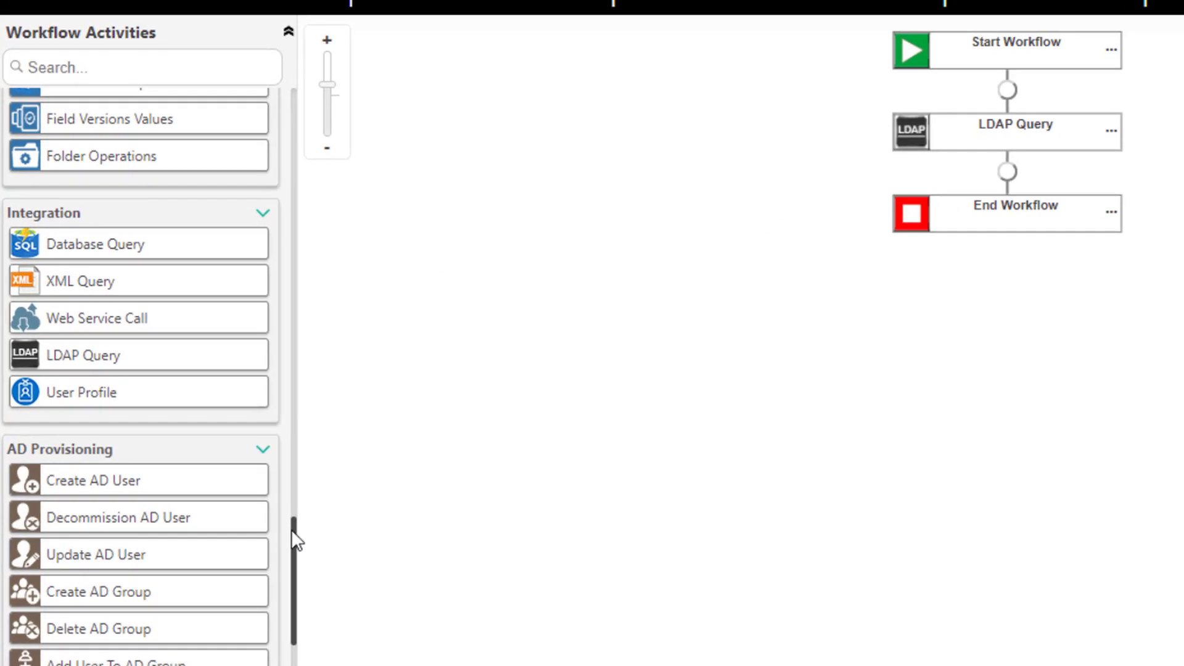
Add a Create History Log activity after LDAP Query and enter the labels "Name:" and "Email:" on separate lines of its history description
{"action": "left_click_drag", "start_coordinate": [291, 531], "coordinate": [289, 425]}
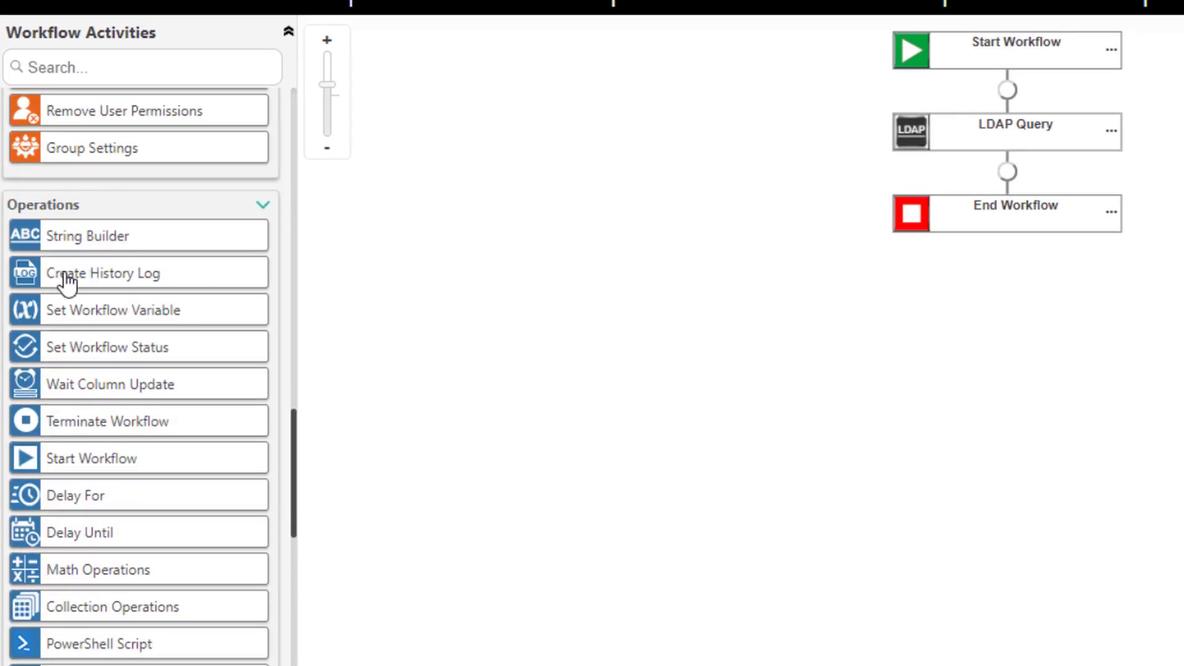
{"action": "left_click_drag", "start_coordinate": [66, 277], "coordinate": [1015, 178]}
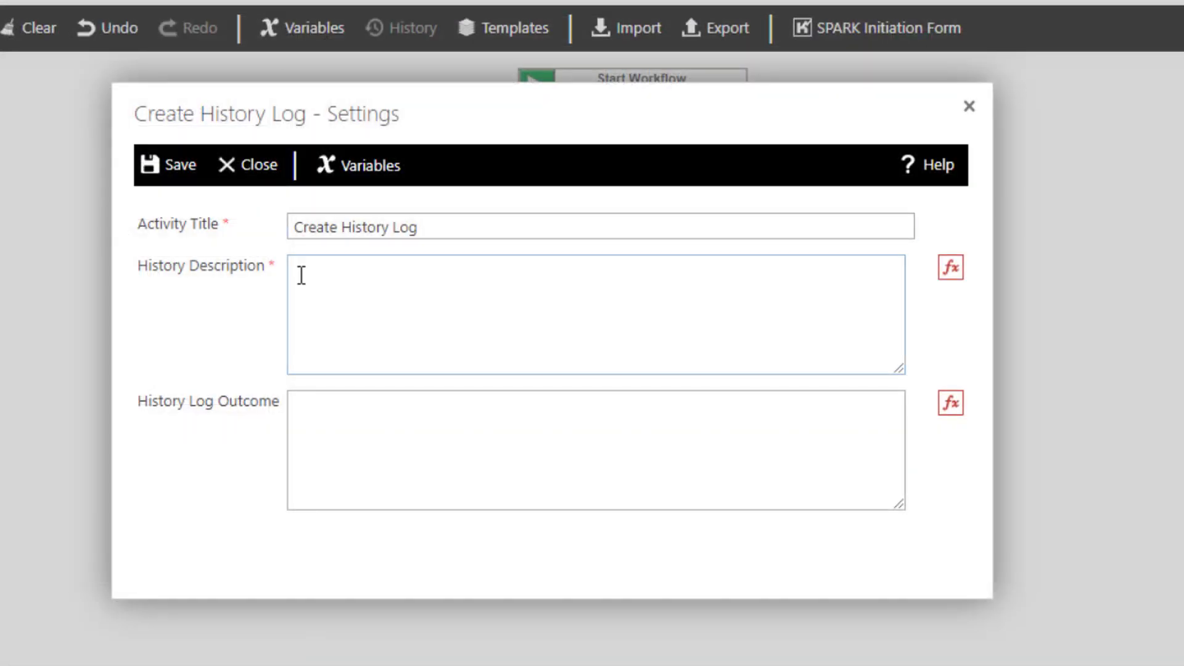
{"action": "left_click", "coordinate": [301, 275]}
{"action": "left_click", "coordinate": [950, 269]}
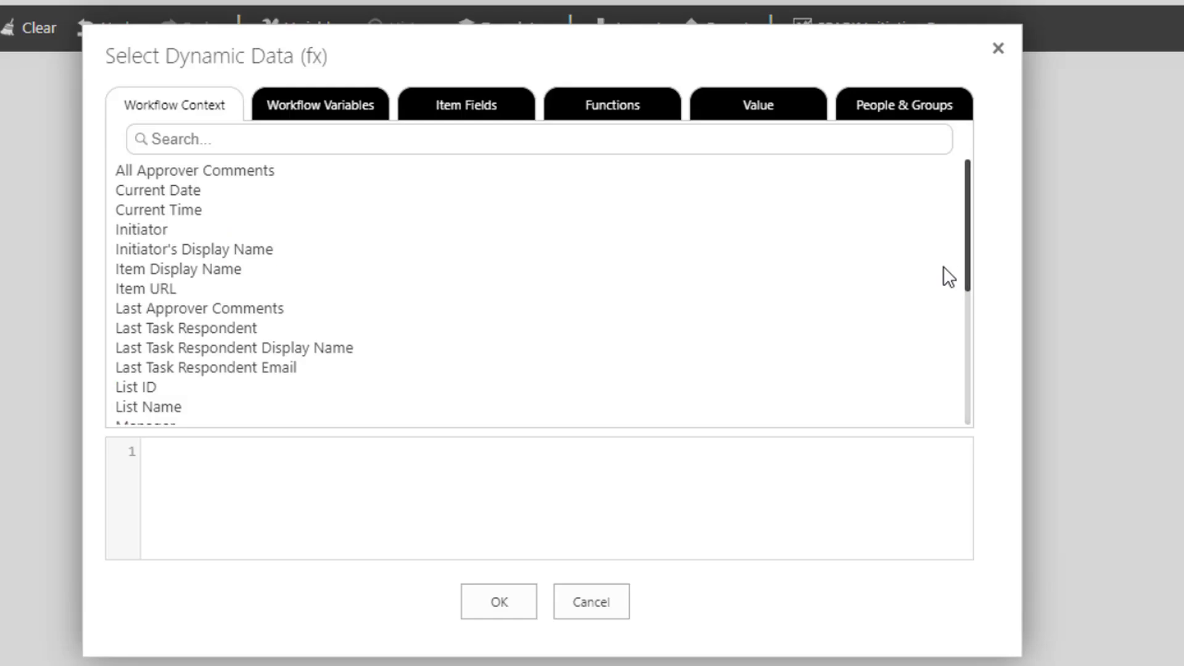
{"action": "left_click", "coordinate": [174, 450]}
{"action": "type", "text": "Name: "}
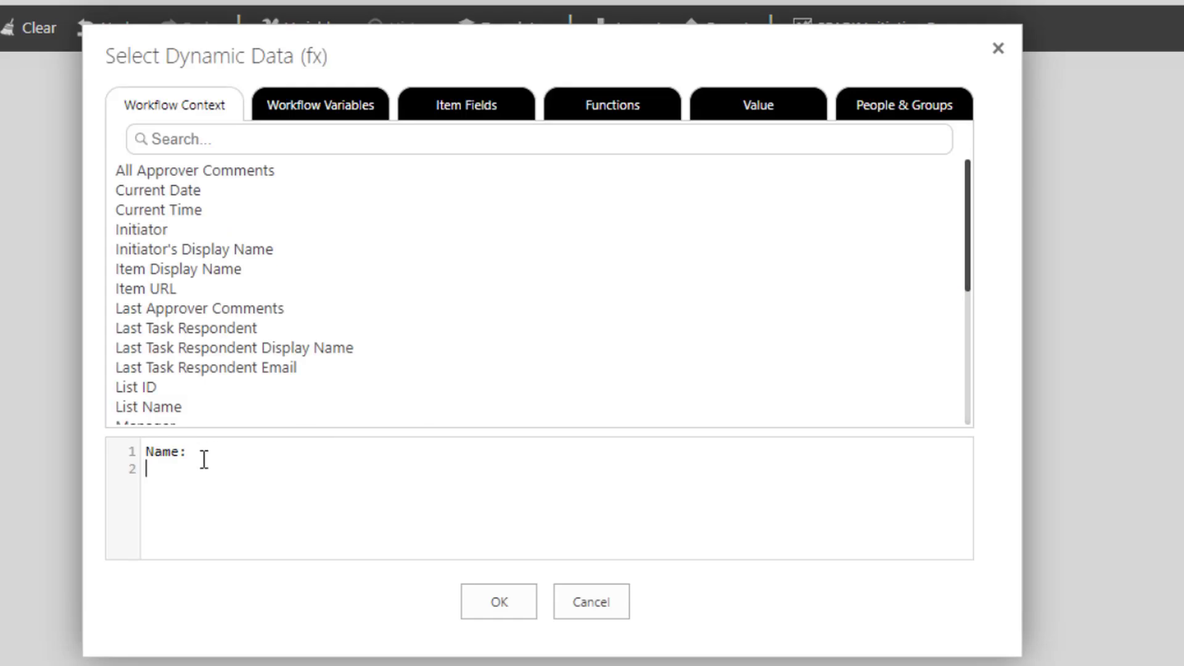
{"action": "type", "text": "Email:"}
Insert NameVariable after "Name:" and EmailVariable after "Email:" in the history description, and save the Create History Log settings
{"action": "left_click", "coordinate": [333, 115]}
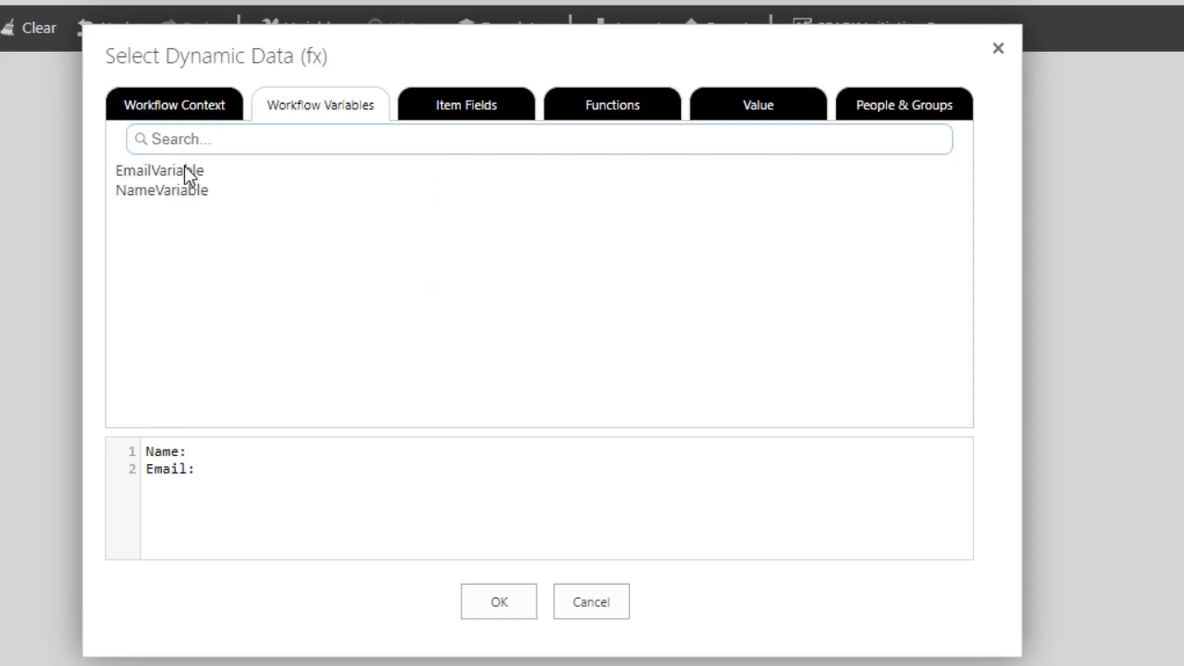
{"action": "double_click", "coordinate": [161, 193]}
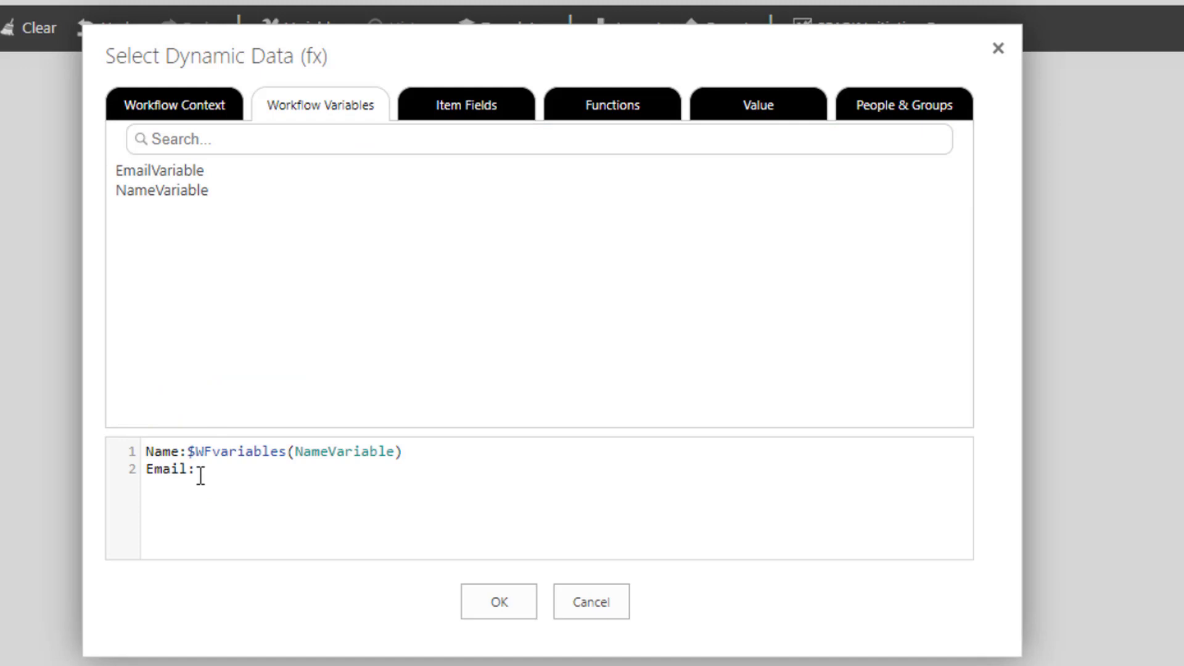
{"action": "double_click", "coordinate": [151, 171]}
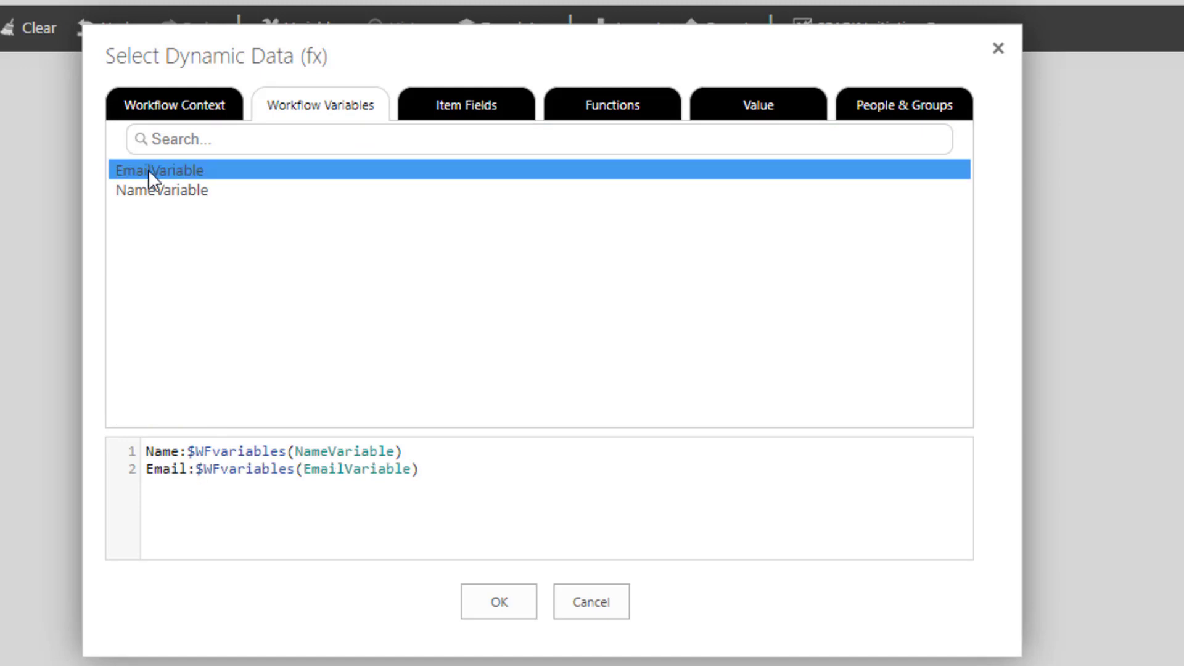
{"action": "left_click", "coordinate": [496, 603]}
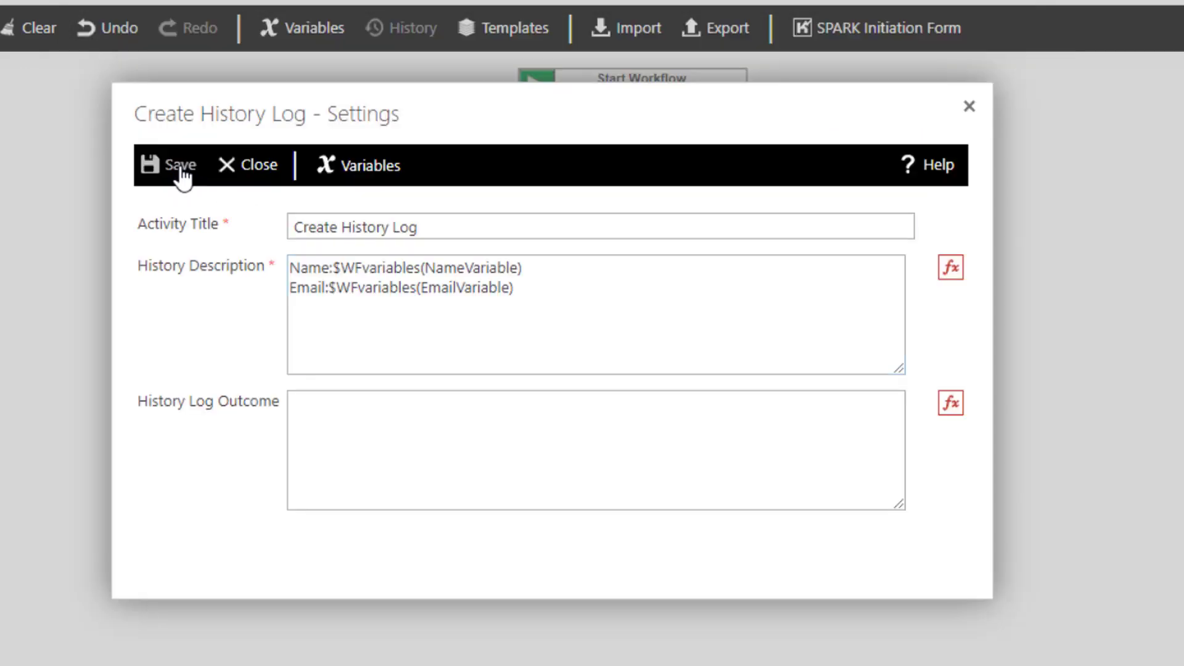
{"action": "left_click", "coordinate": [182, 176]}
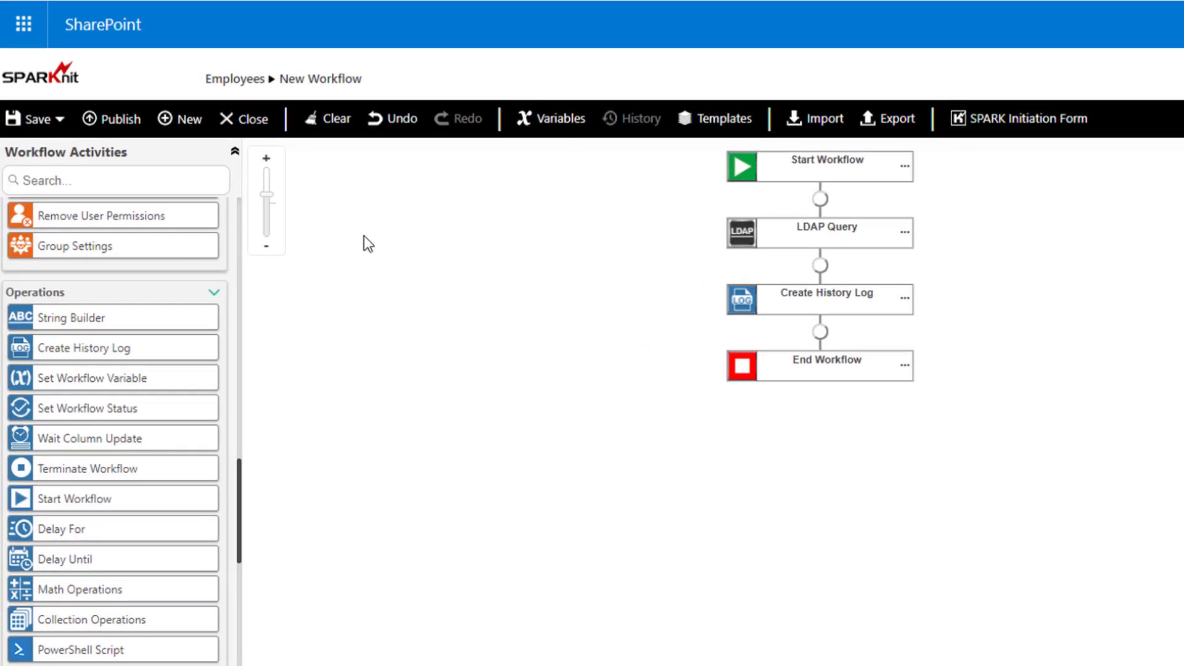
Publish the workflow with the title and description LDAP Query WF
{"action": "left_click", "coordinate": [116, 120]}
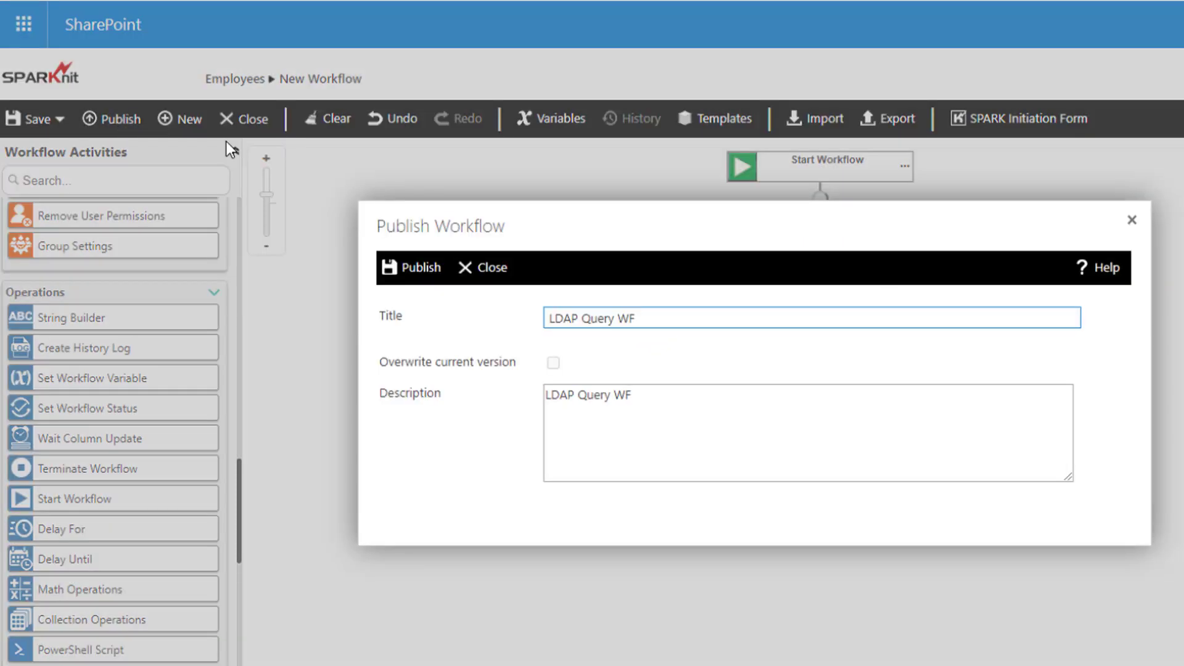
{"action": "left_click", "coordinate": [426, 272]}
{"action": "left_click", "coordinate": [752, 511]}
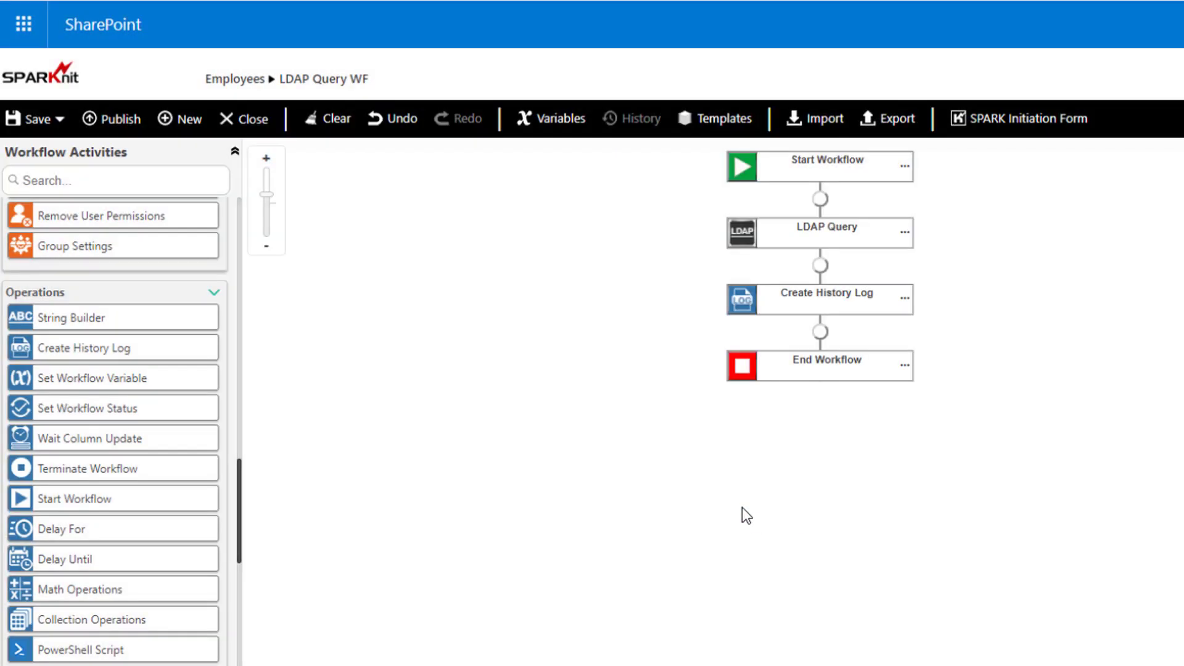
Start LDAP Query WF on item 01 of the Employees list and open the details of its workflow status
{"action": "left_click", "coordinate": [237, 77]}
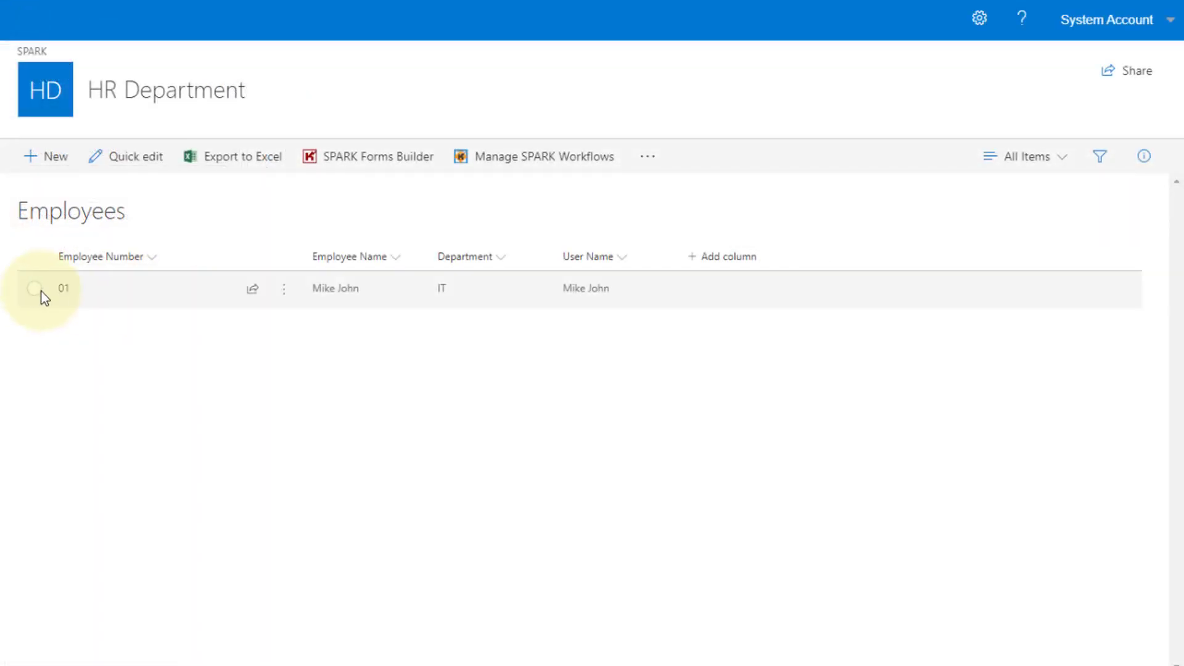
{"action": "left_click", "coordinate": [34, 289]}
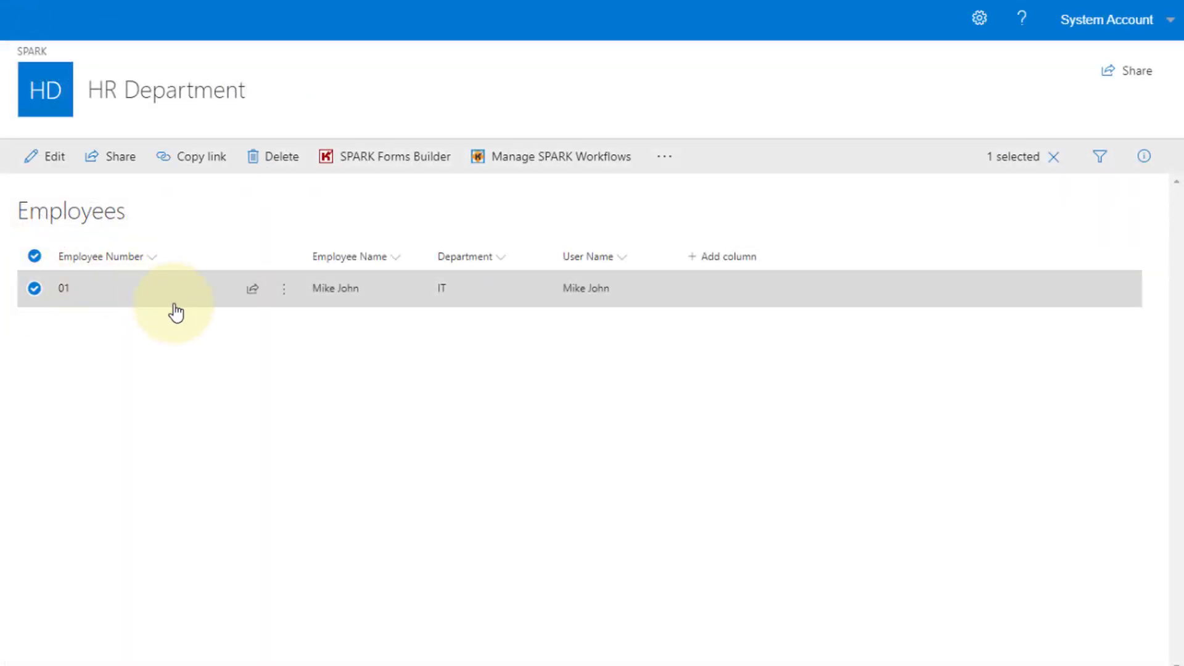
{"action": "left_click", "coordinate": [282, 292]}
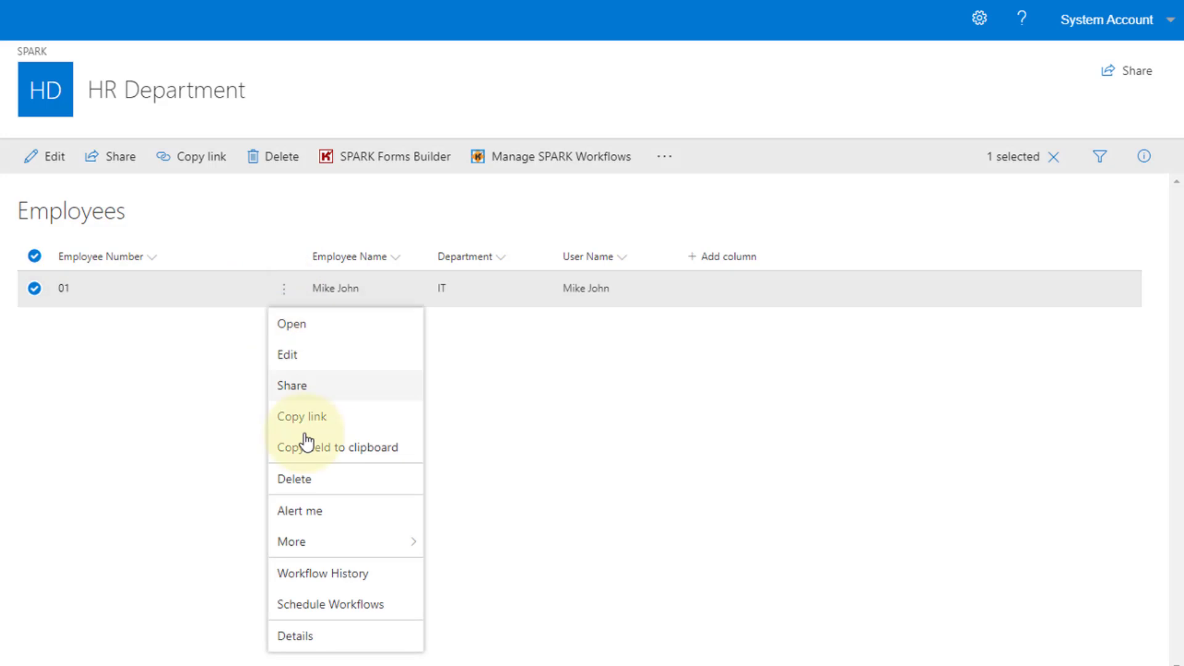
{"action": "left_click", "coordinate": [356, 551]}
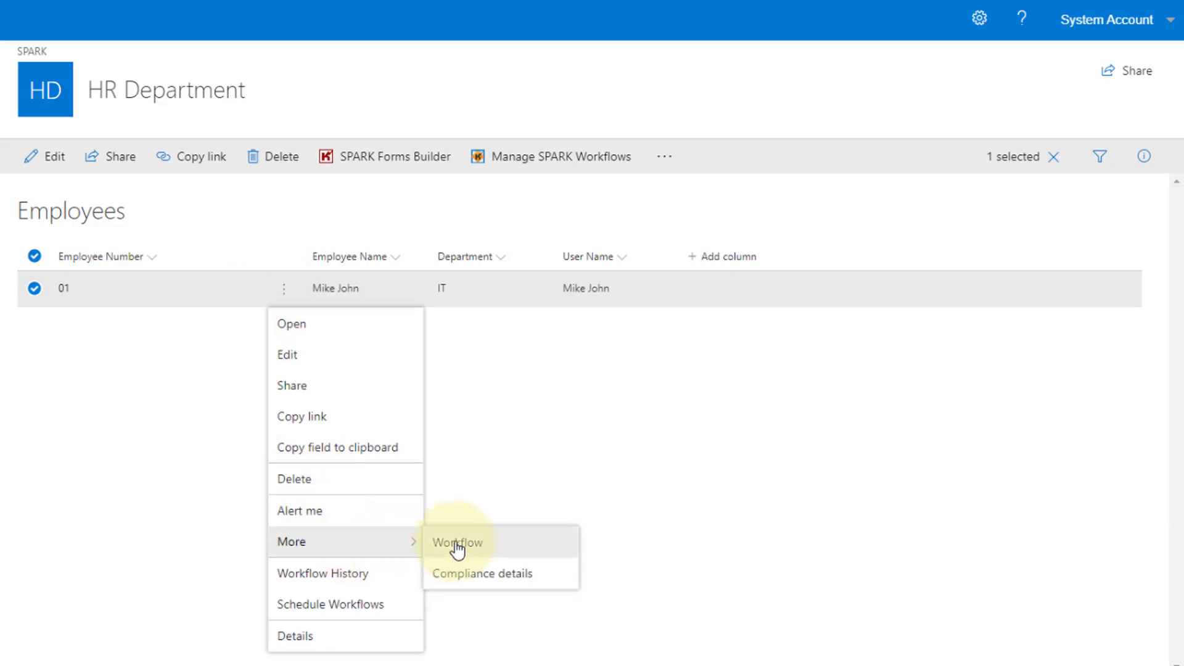
{"action": "left_click", "coordinate": [457, 552]}
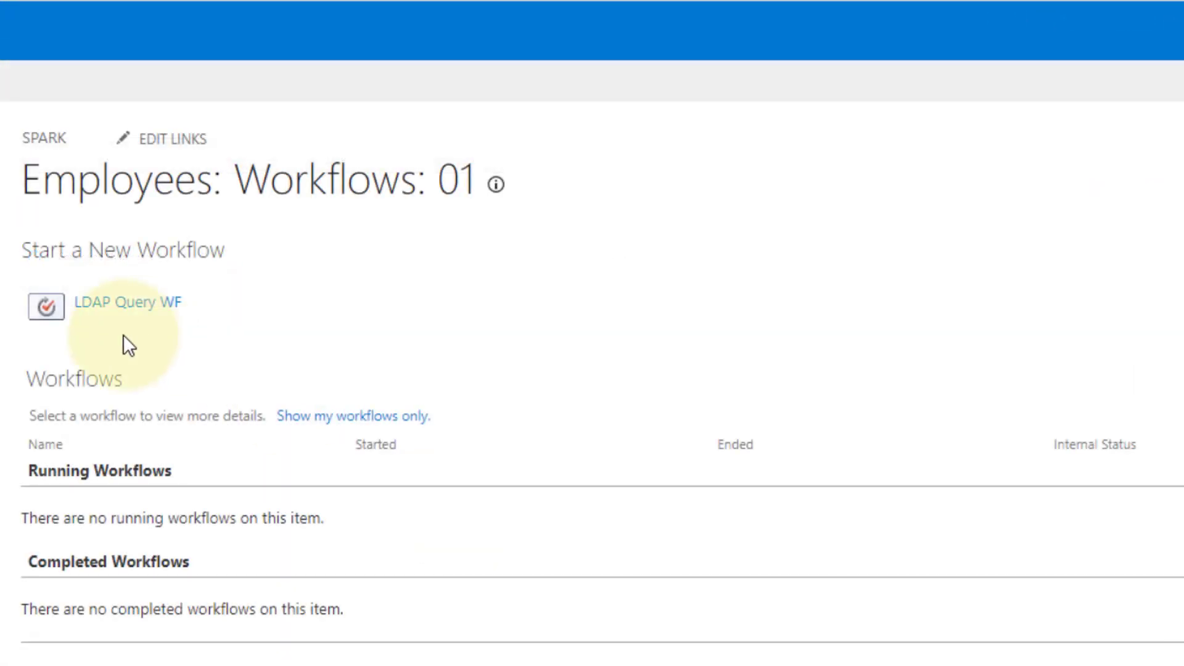
{"action": "left_click", "coordinate": [114, 305]}
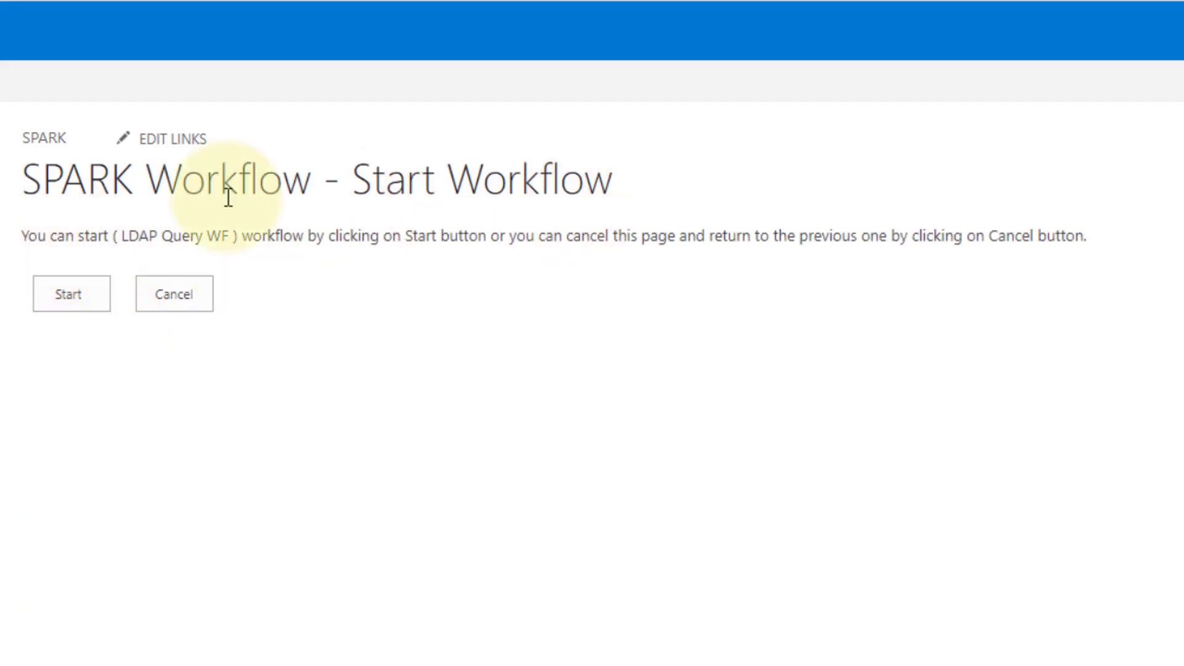
{"action": "left_click", "coordinate": [69, 294]}
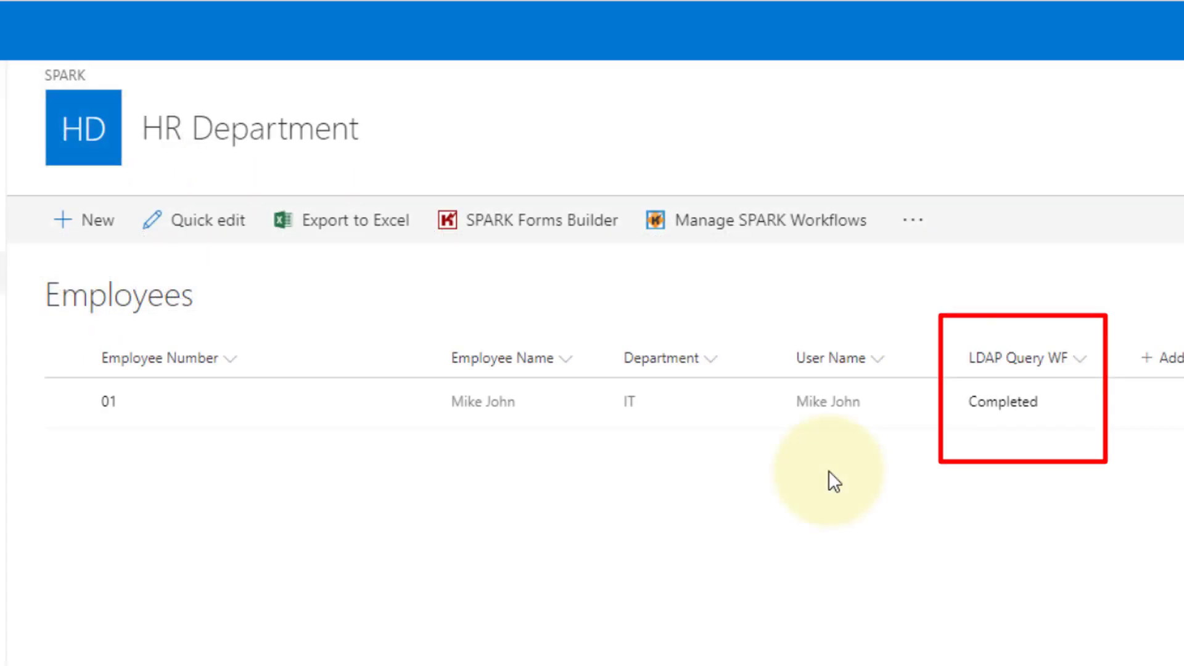
{"action": "left_click", "coordinate": [1023, 409]}
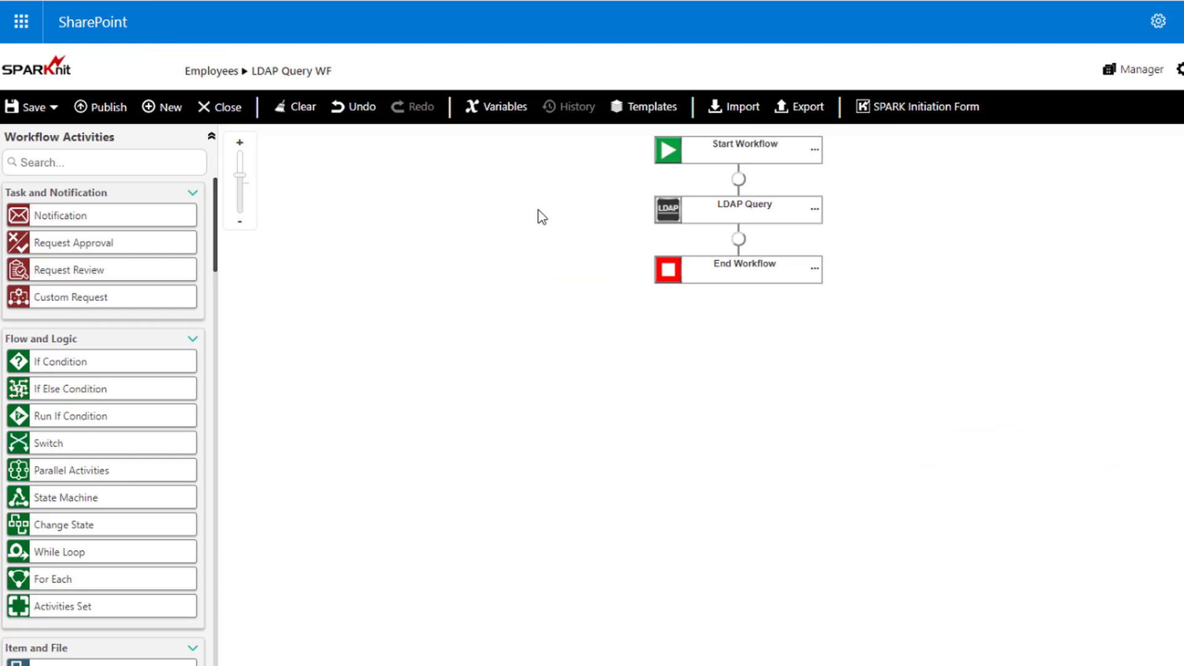
Add an empty result row to the LDAP Query activity and create a workflow variable named AllNameVariable with the type Collection
{"action": "double_click", "coordinate": [671, 210]}
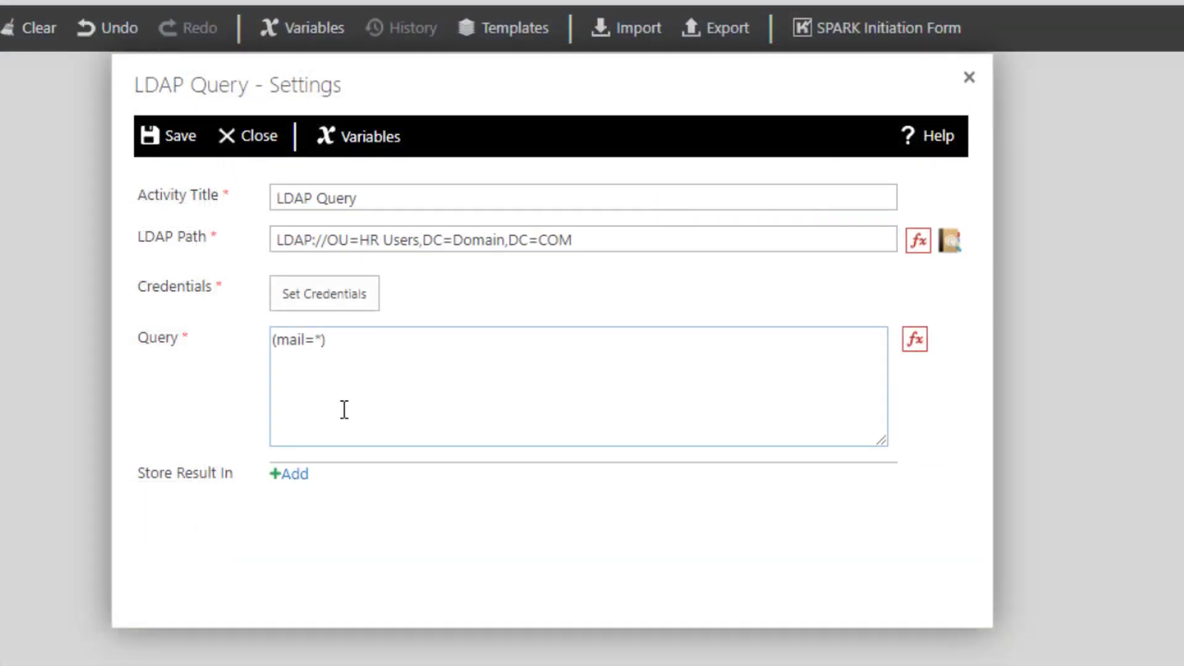
{"action": "left_click", "coordinate": [295, 475]}
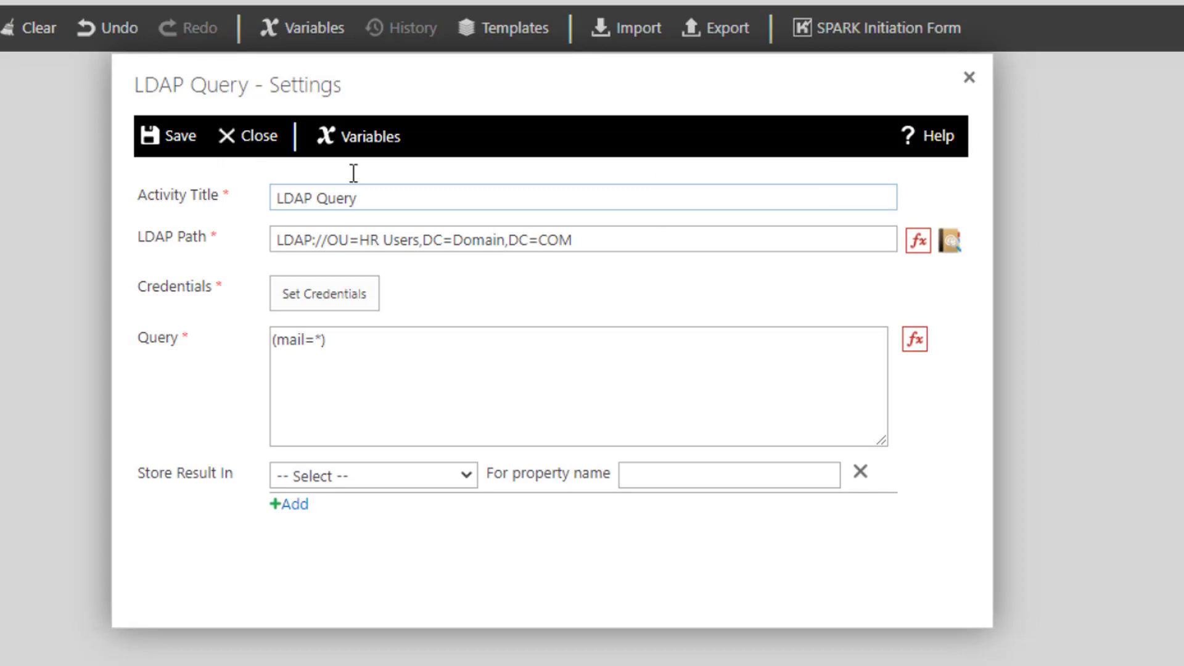
{"action": "left_click", "coordinate": [357, 137]}
{"action": "left_click", "coordinate": [322, 193]}
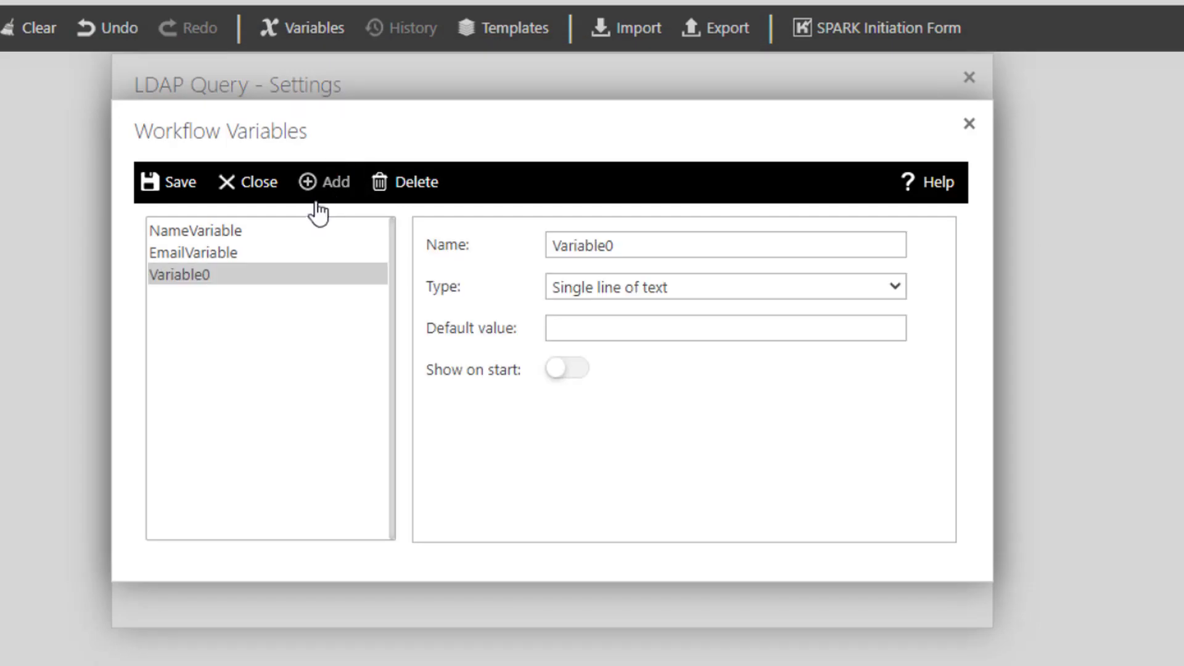
{"action": "double_click", "coordinate": [629, 245]}
{"action": "key", "text": "ctrl+v"}
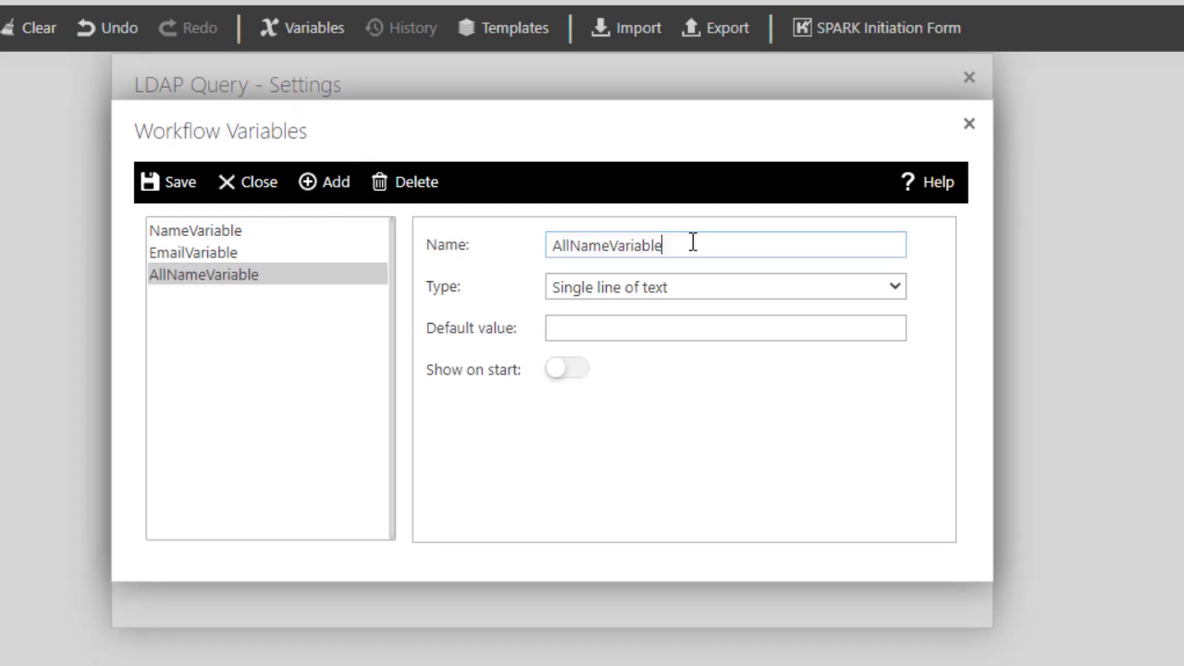
{"action": "left_click", "coordinate": [594, 285]}
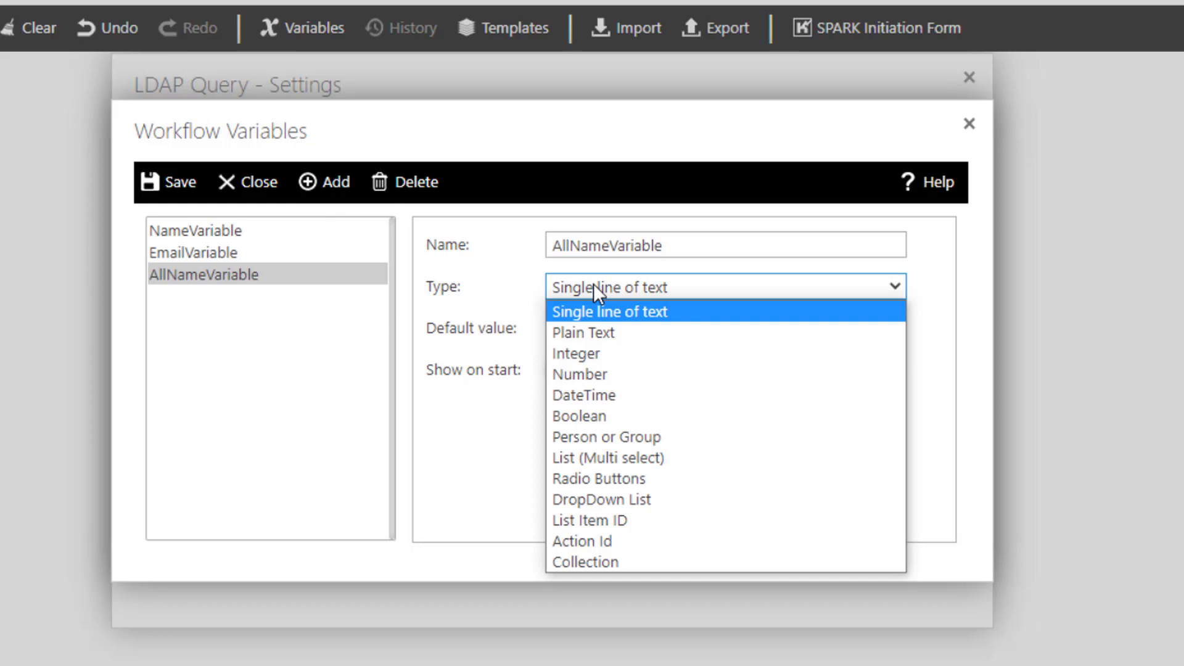
{"action": "left_click", "coordinate": [557, 561]}
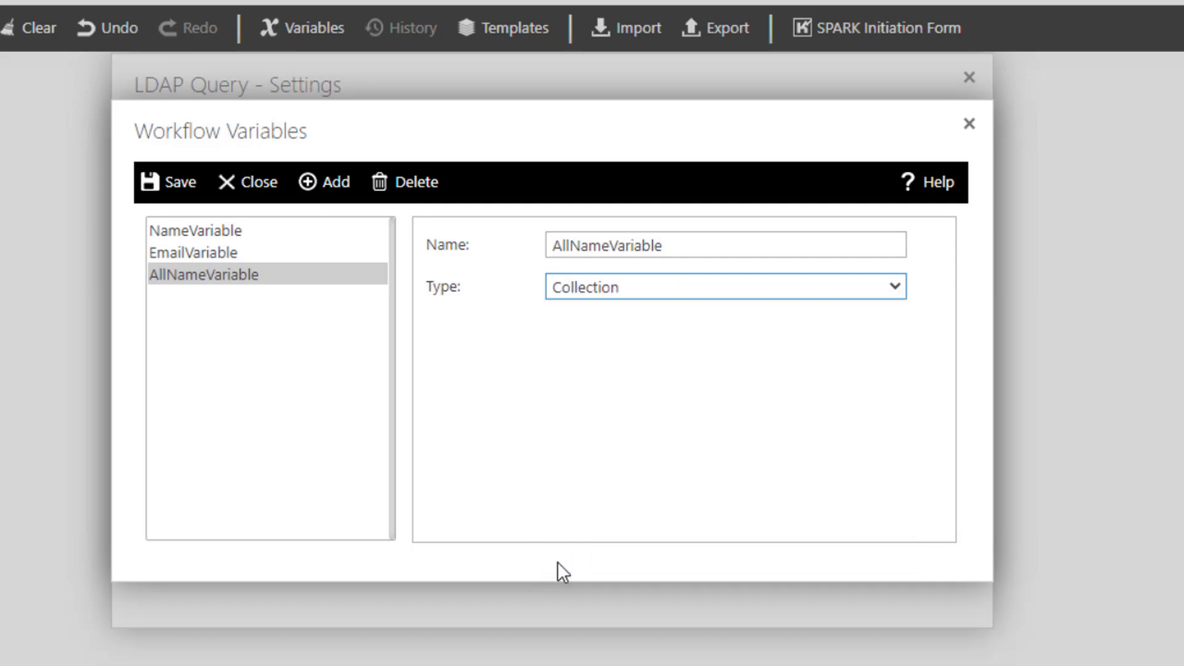
{"action": "left_click", "coordinate": [185, 188]}
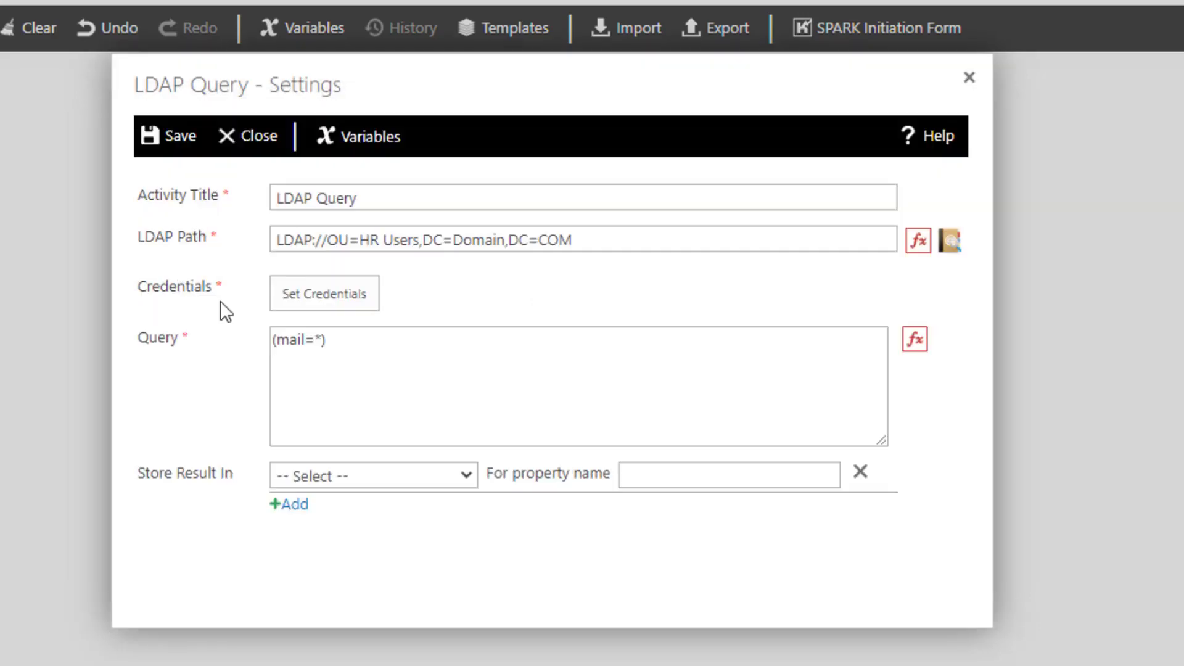
Store the query's name property in AllNameVariable and save the LDAP Query settings
{"action": "left_click", "coordinate": [335, 476]}
{"action": "left_click", "coordinate": [338, 562]}
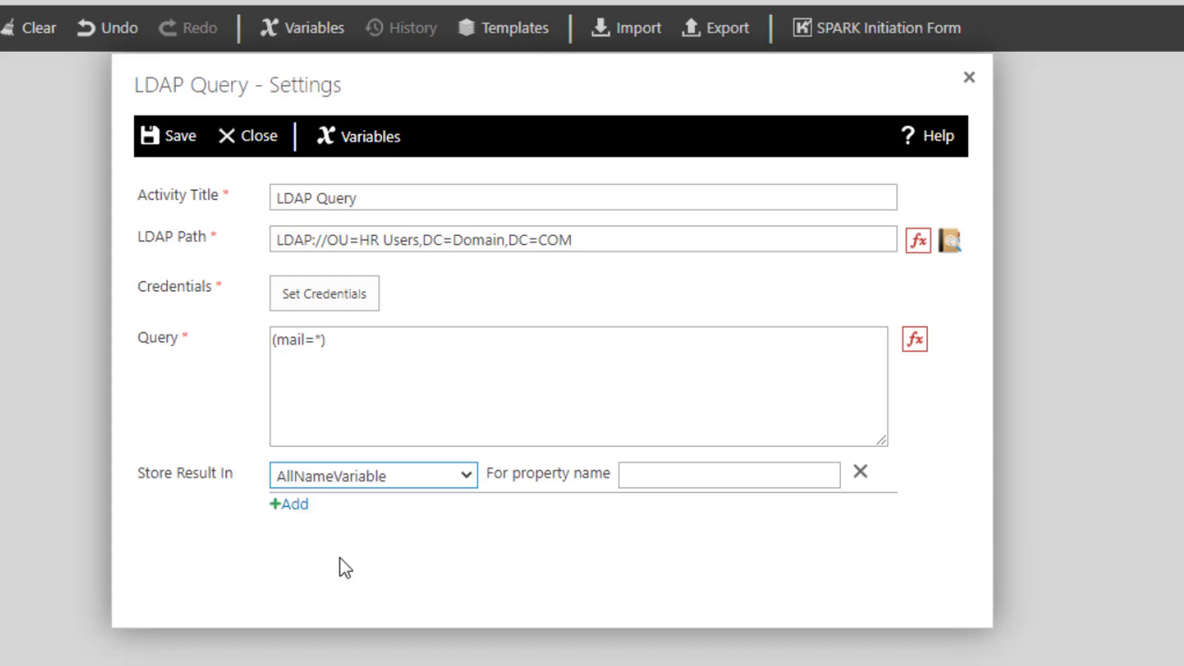
{"action": "left_click", "coordinate": [642, 473]}
{"action": "type", "text": "na"}
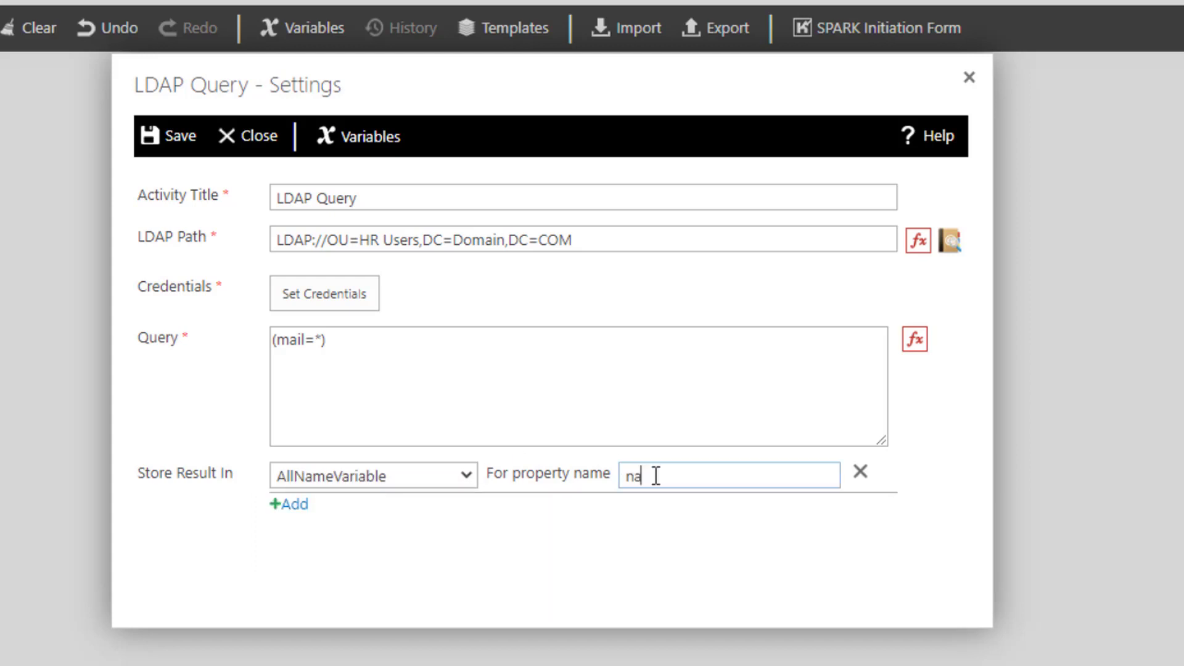
{"action": "type", "text": "me"}
{"action": "left_click", "coordinate": [590, 529]}
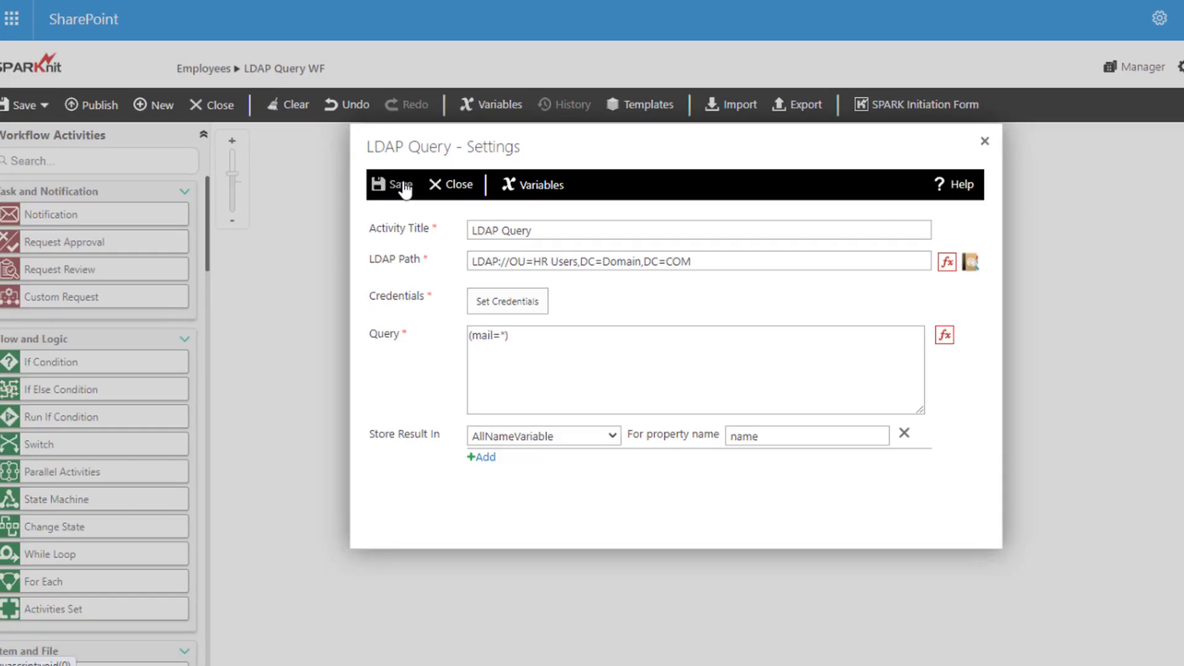
{"action": "left_click", "coordinate": [402, 185]}
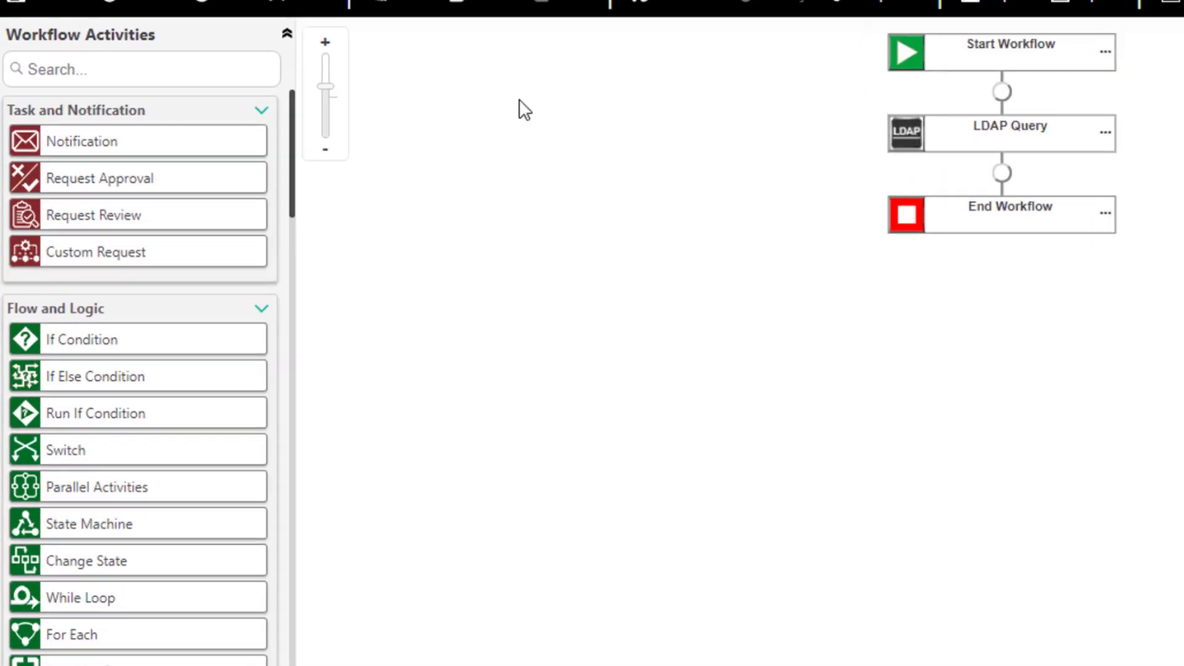
Add a For Each activity between LDAP Query and End Workflow and open its settings
{"action": "left_click_drag", "start_coordinate": [293, 117], "coordinate": [291, 190]}
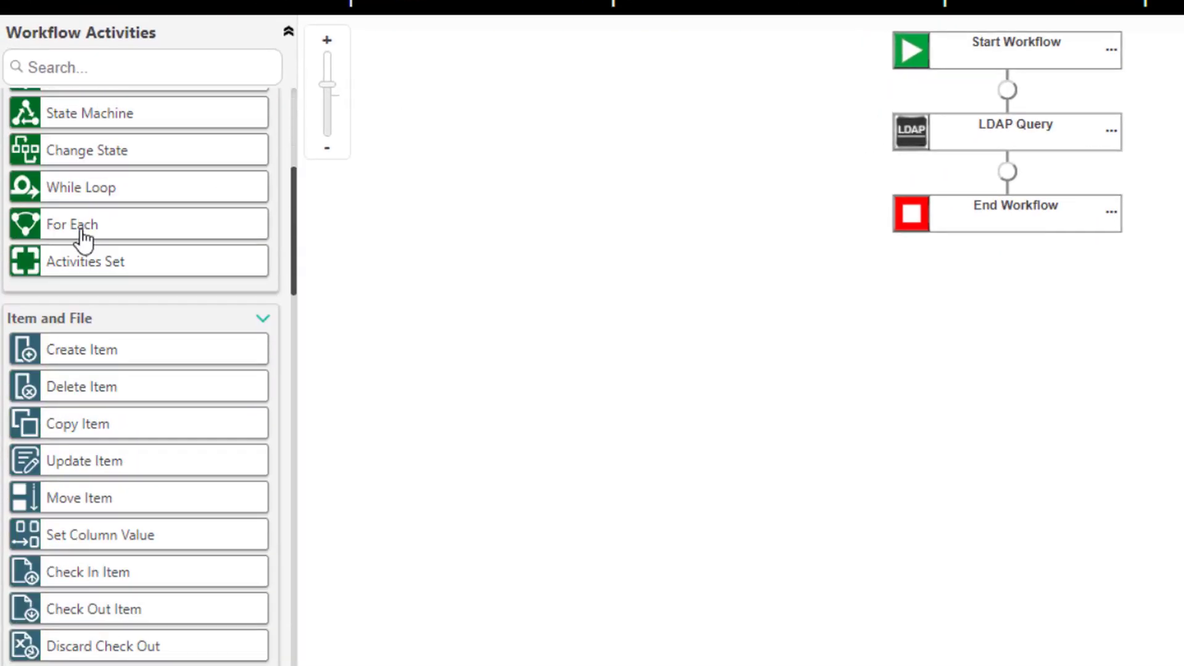
{"action": "left_click_drag", "start_coordinate": [84, 239], "coordinate": [1017, 185]}
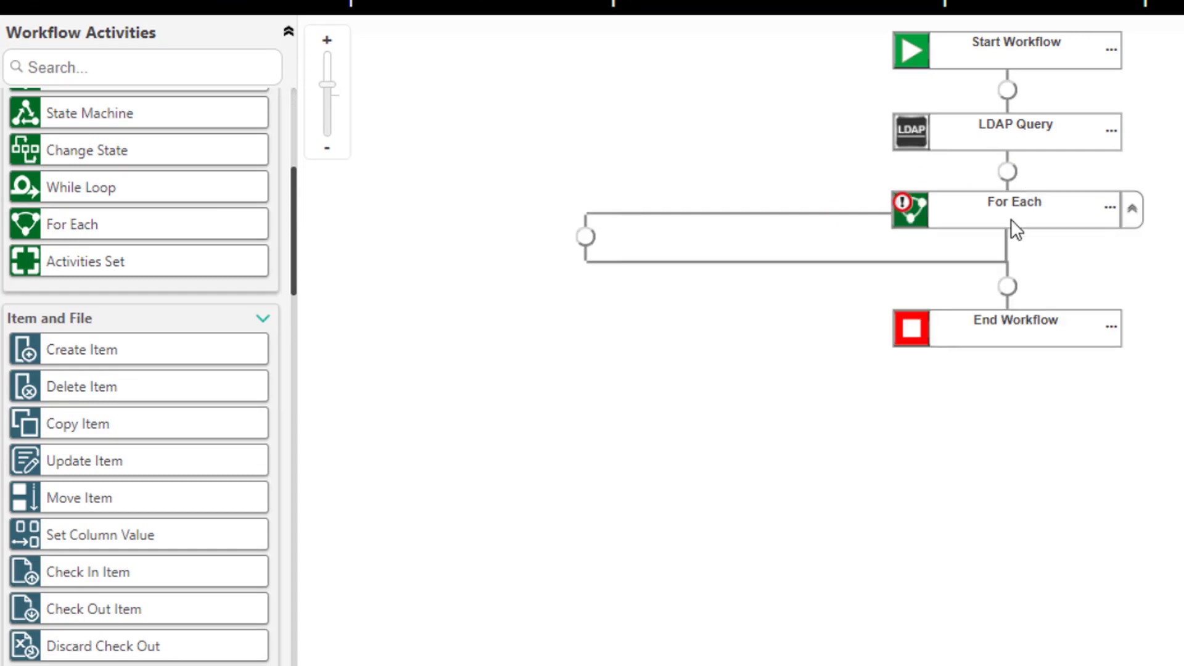
{"action": "left_click", "coordinate": [913, 207]}
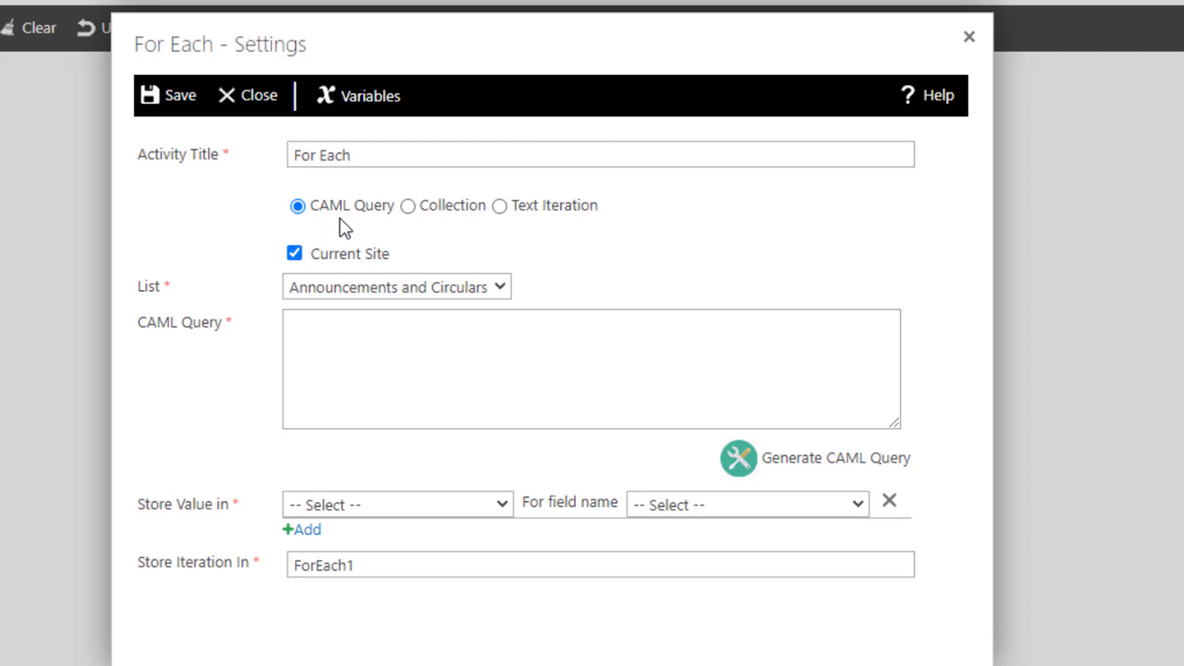
Set the For Each activity to iterate a collection, taking each NameVariable in AllNameVariable, and save its settings
{"action": "left_click", "coordinate": [407, 205]}
{"action": "left_click", "coordinate": [500, 204]}
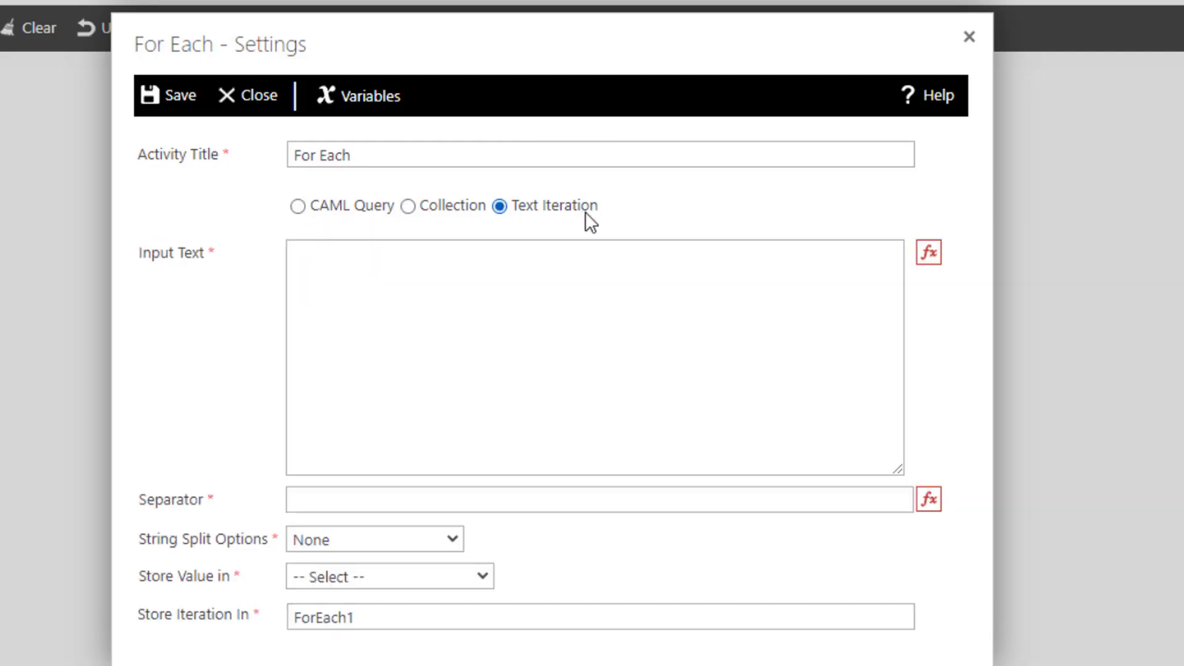
{"action": "left_click", "coordinate": [409, 206]}
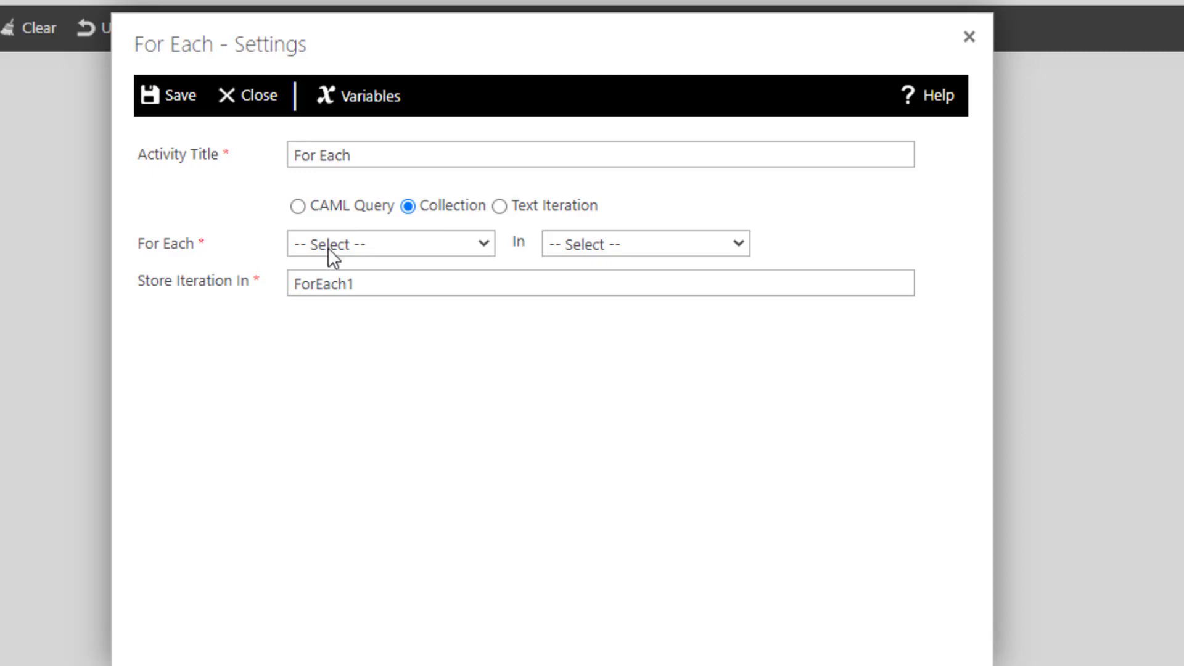
{"action": "left_click", "coordinate": [384, 245]}
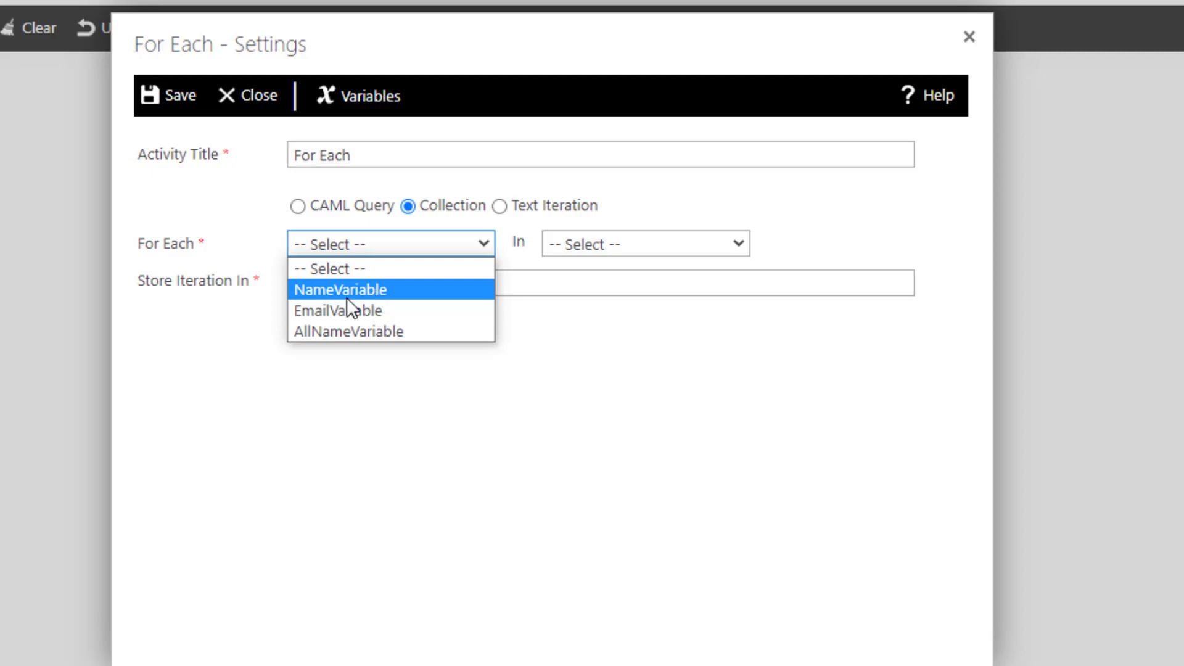
{"action": "left_click", "coordinate": [331, 291]}
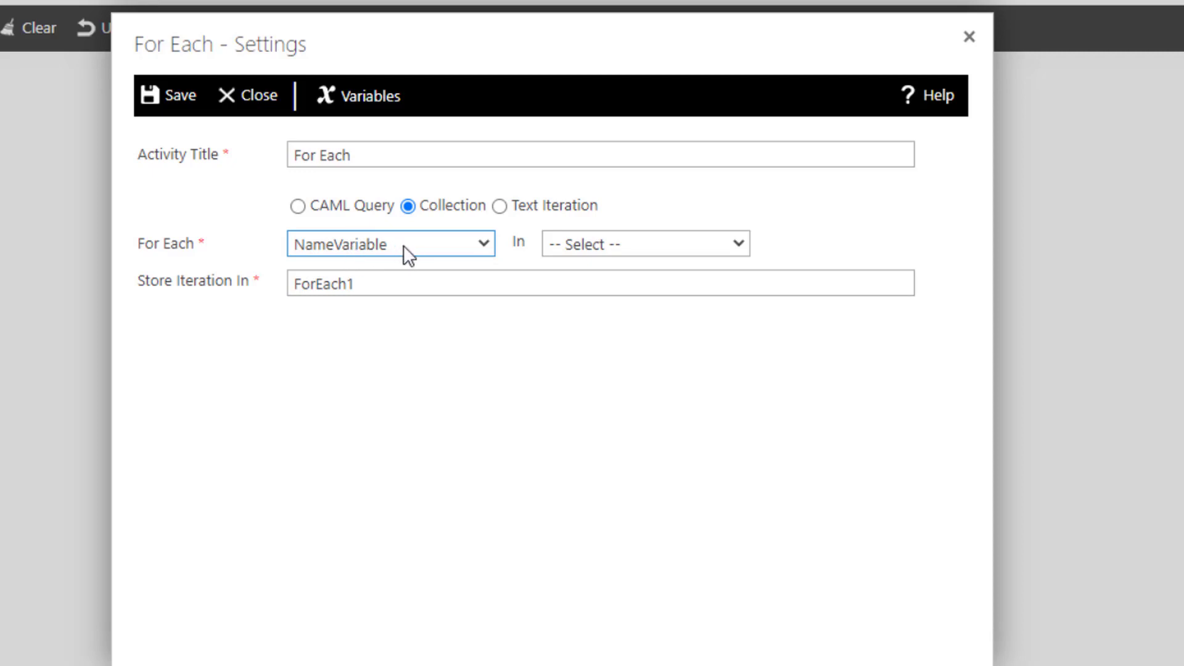
{"action": "left_click", "coordinate": [578, 247]}
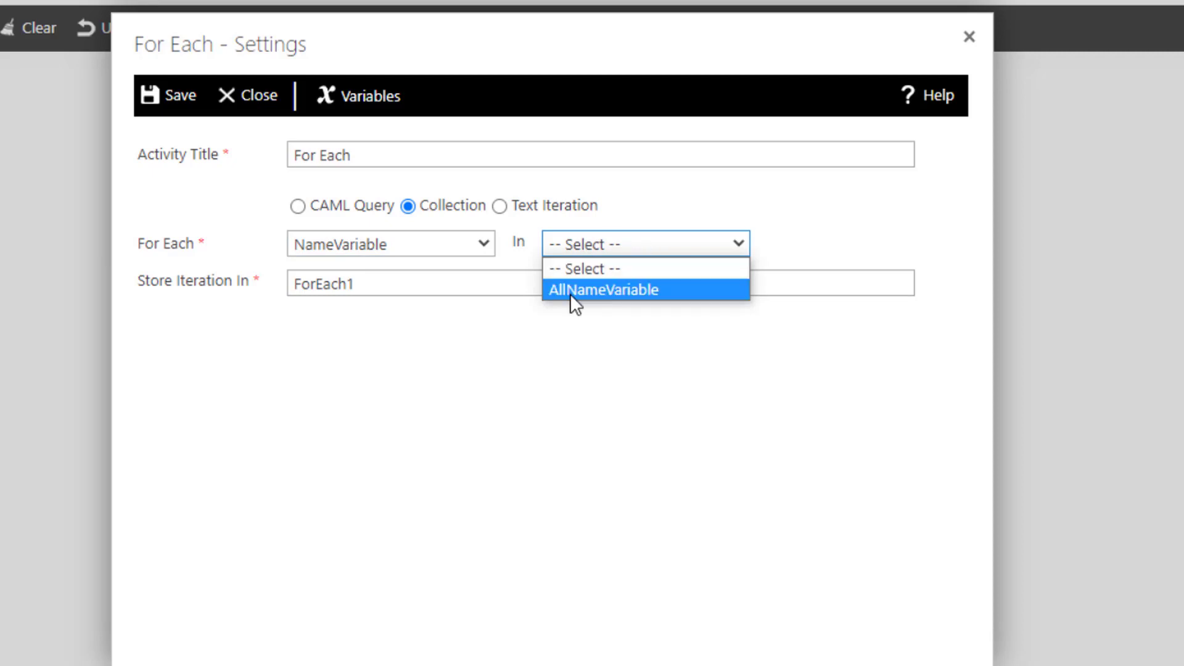
{"action": "left_click", "coordinate": [620, 289]}
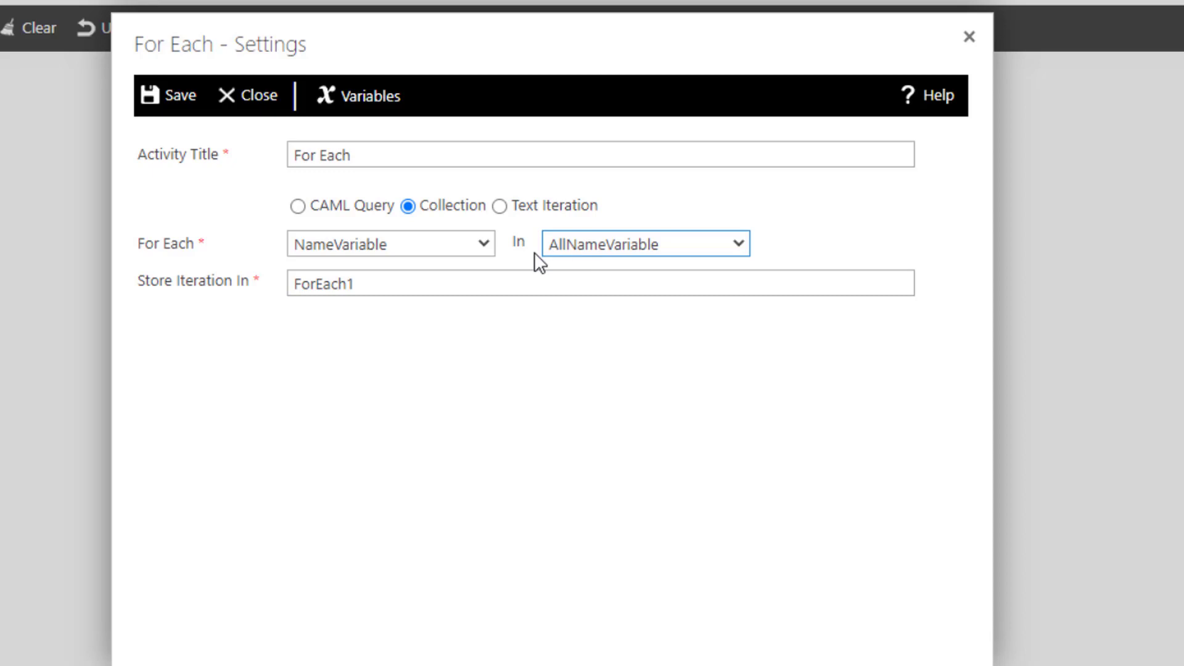
{"action": "left_click", "coordinate": [203, 106]}
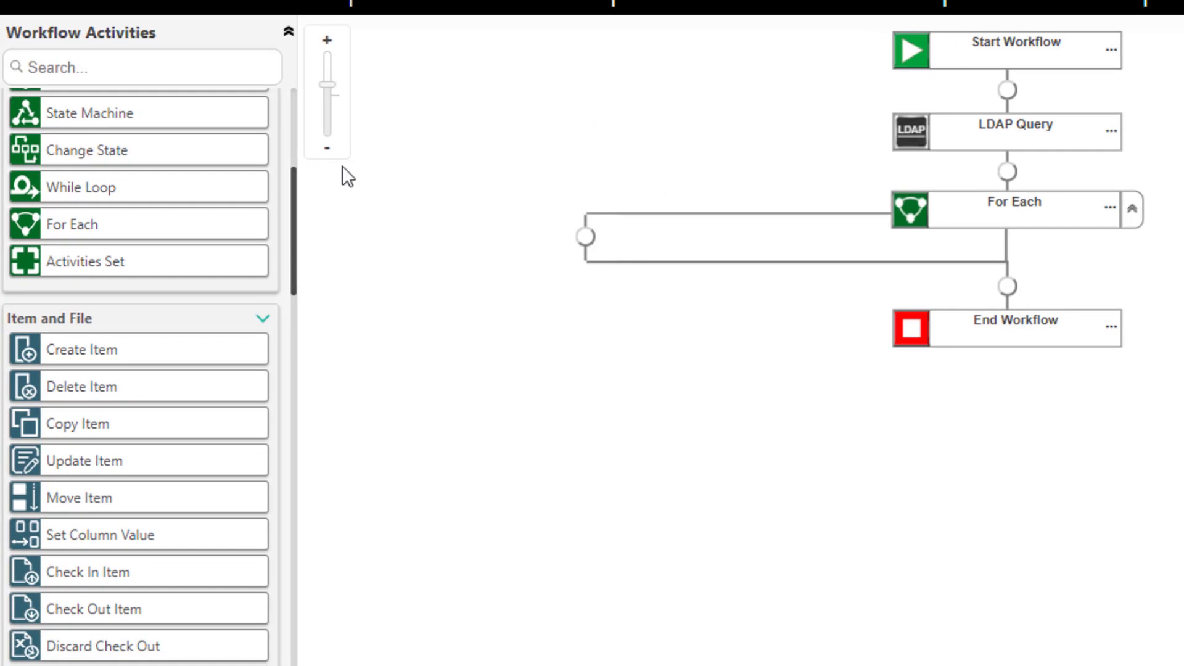
Add a Create History Log activity inside the For Each loop and open its settings
{"action": "left_click_drag", "start_coordinate": [295, 182], "coordinate": [305, 426]}
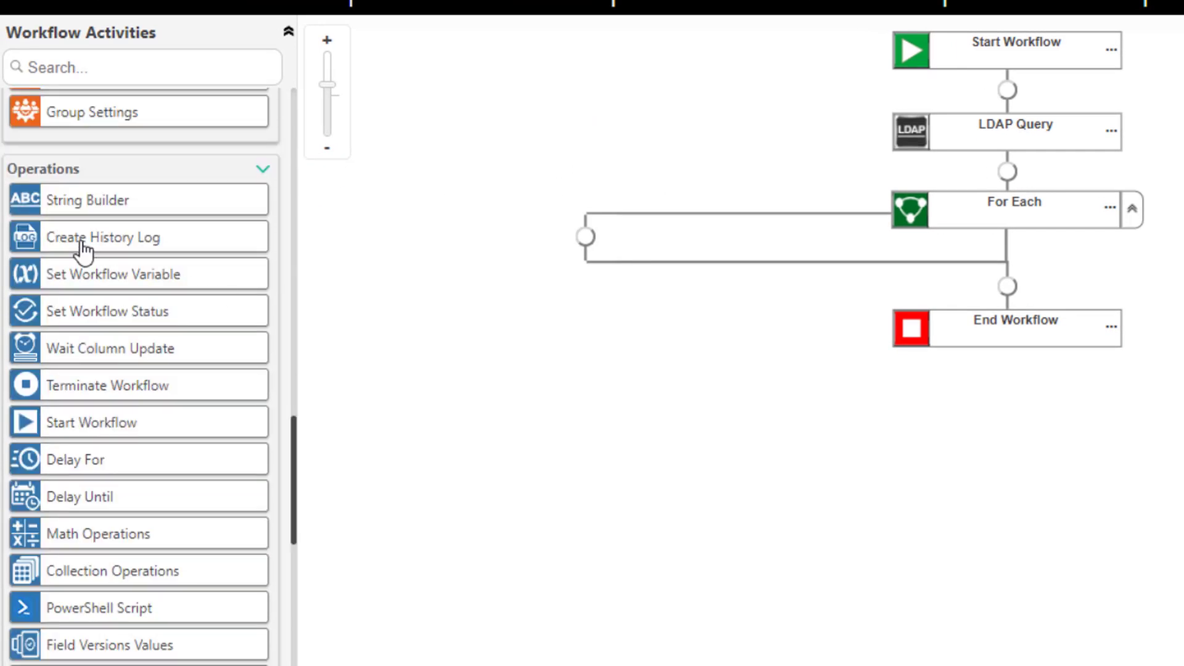
{"action": "left_click_drag", "start_coordinate": [82, 243], "coordinate": [587, 244]}
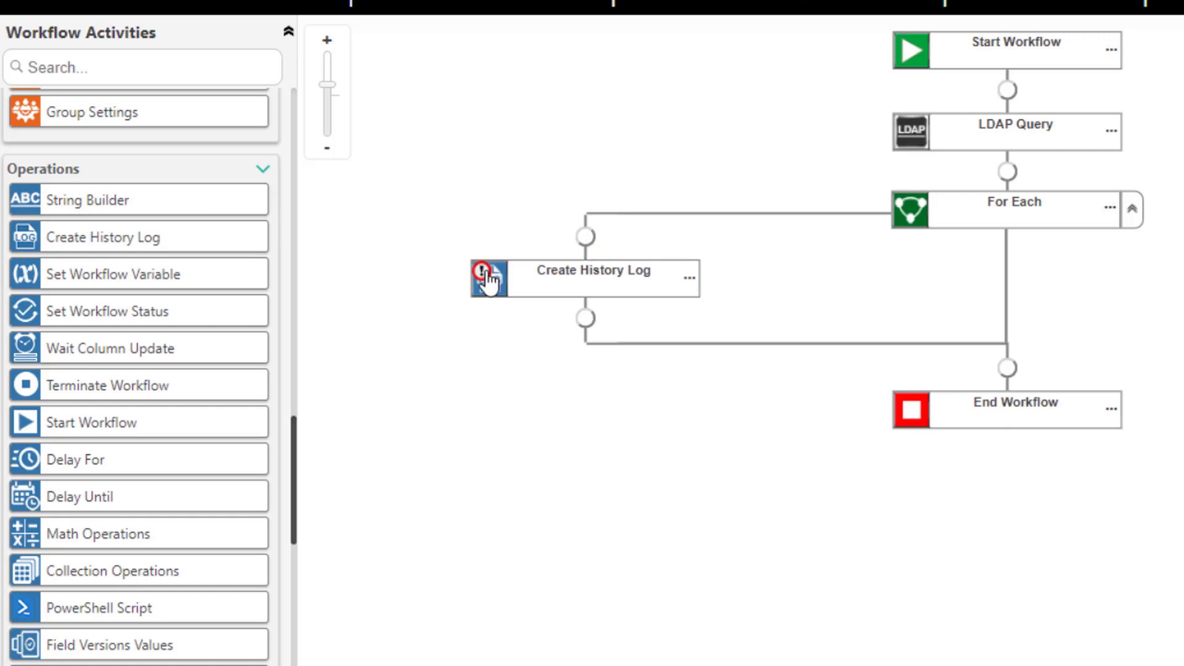
{"action": "double_click", "coordinate": [489, 281]}
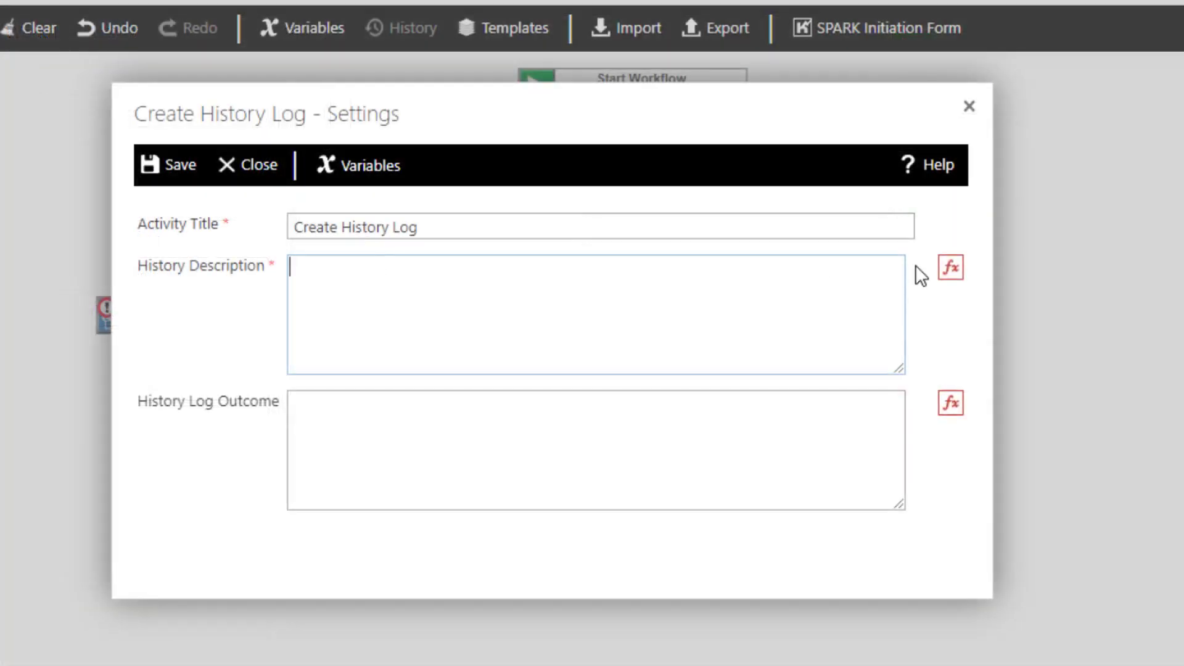
Set the history description to "User Name:" followed by the workflow variable NameVariable, and save the Create History Log settings
{"action": "left_click", "coordinate": [949, 267]}
{"action": "left_click", "coordinate": [335, 113]}
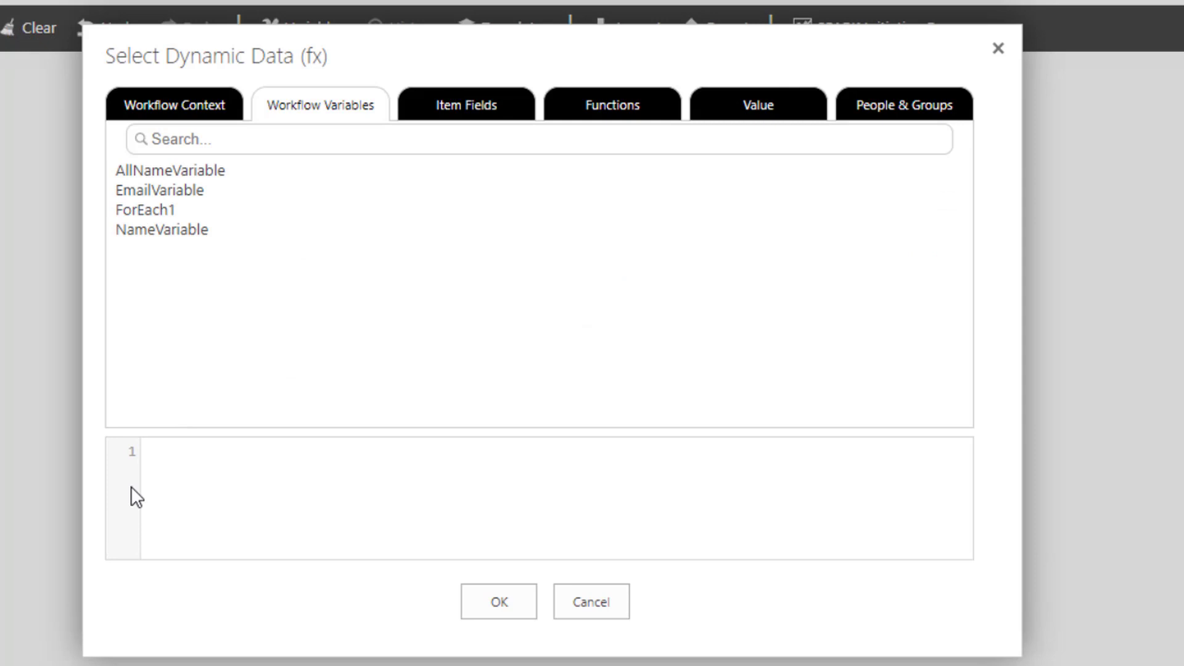
{"action": "left_click", "coordinate": [147, 455]}
{"action": "type", "text": "User Name:"}
{"action": "left_click", "coordinate": [140, 227]}
{"action": "double_click", "coordinate": [139, 228]}
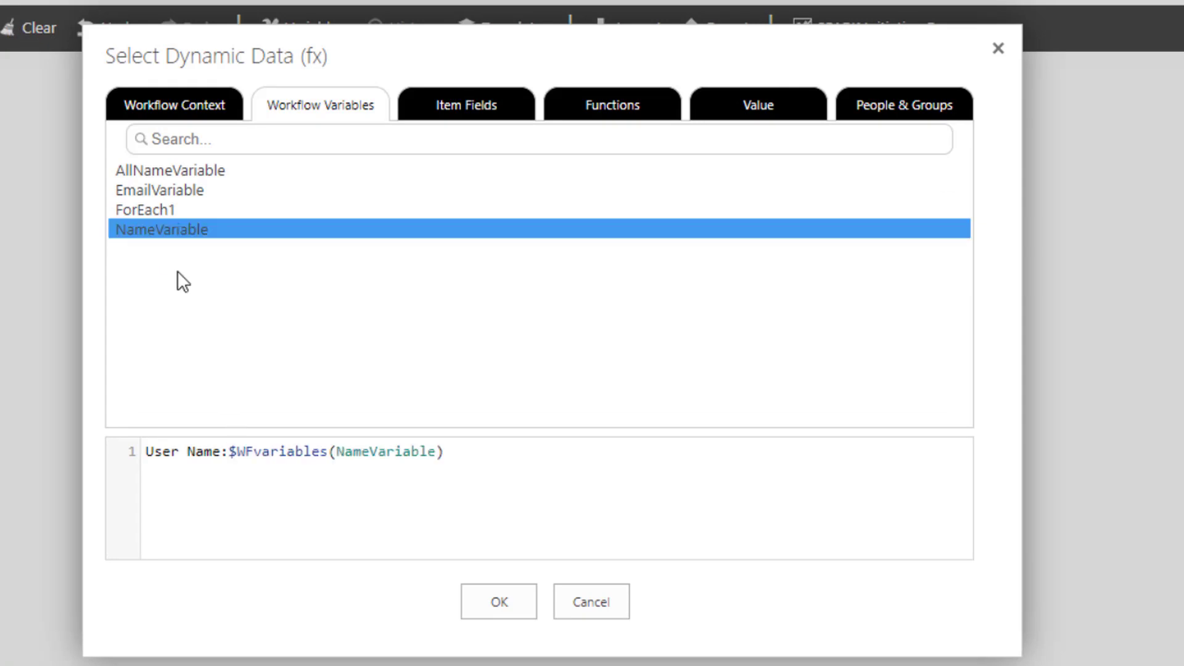
{"action": "left_click", "coordinate": [500, 602]}
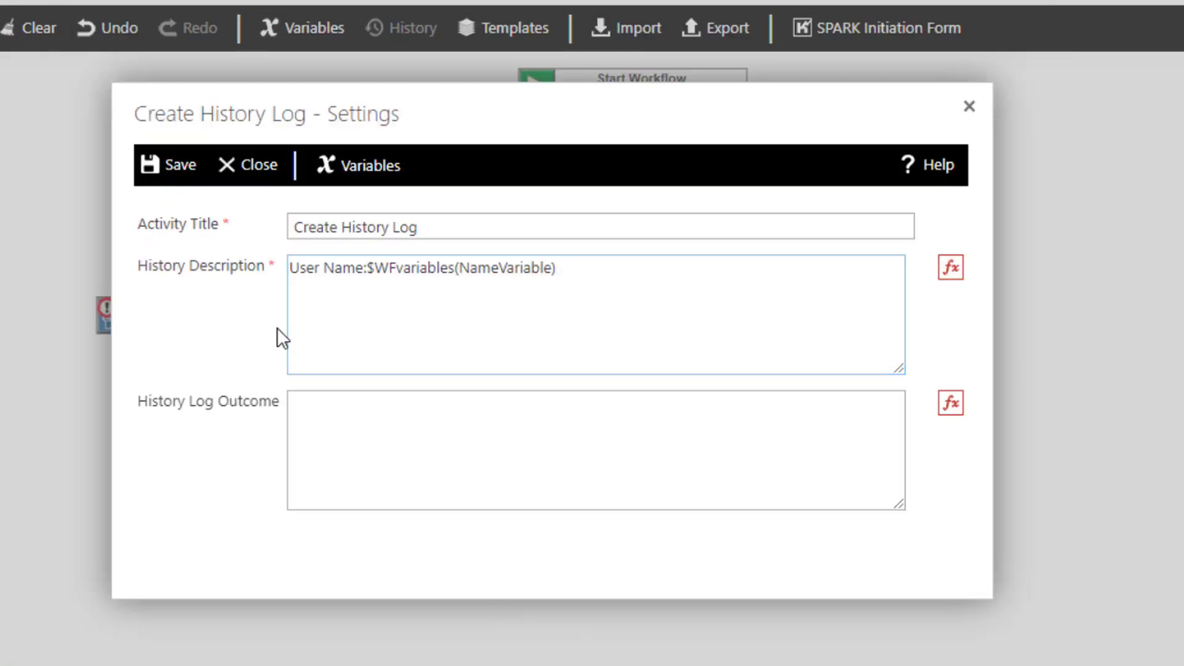
{"action": "left_click", "coordinate": [198, 176]}
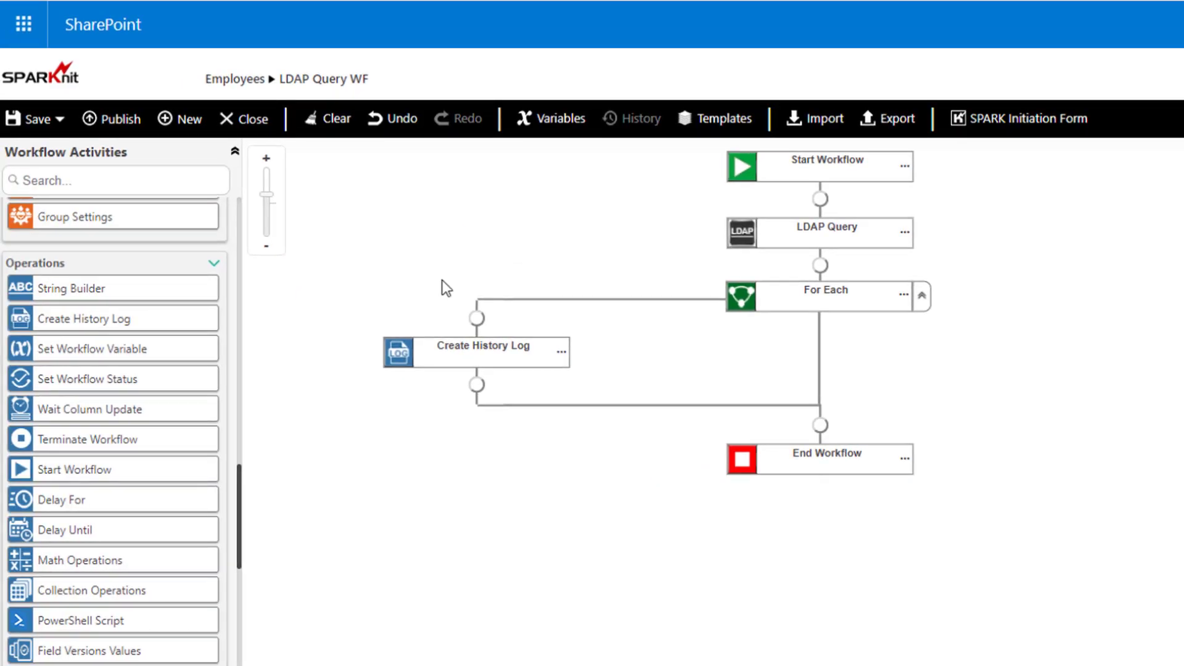
Publish the updated LDAP Query WF, overwriting its current version
{"action": "left_click", "coordinate": [117, 118]}
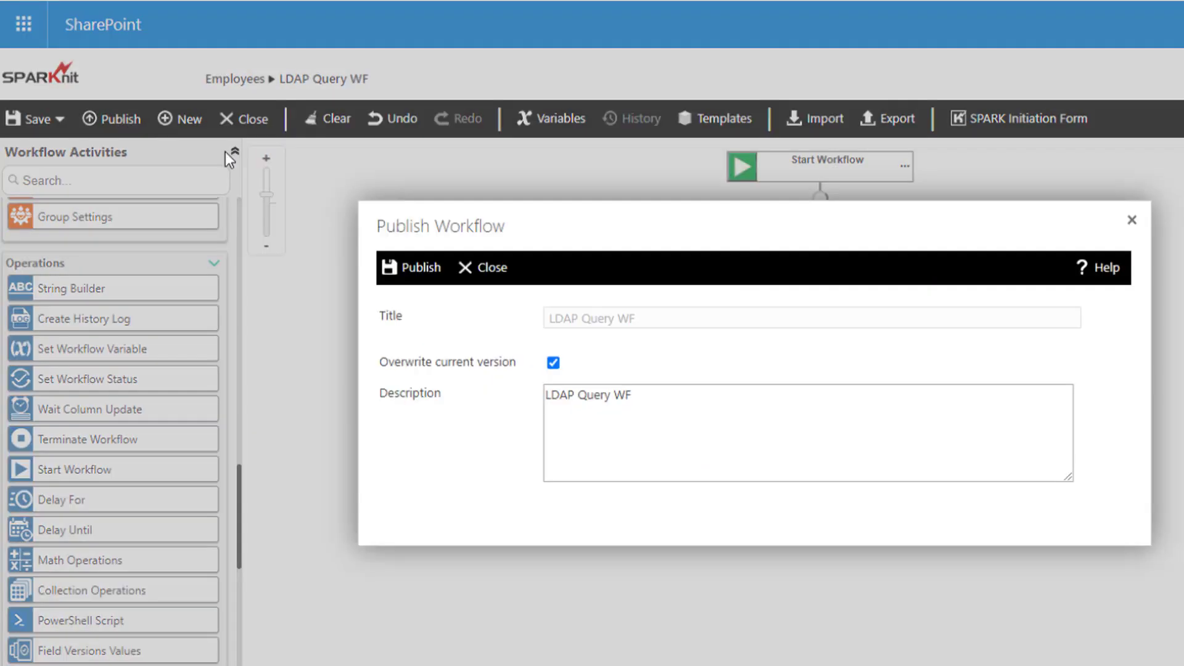
{"action": "left_click", "coordinate": [419, 270]}
{"action": "left_click", "coordinate": [756, 519]}
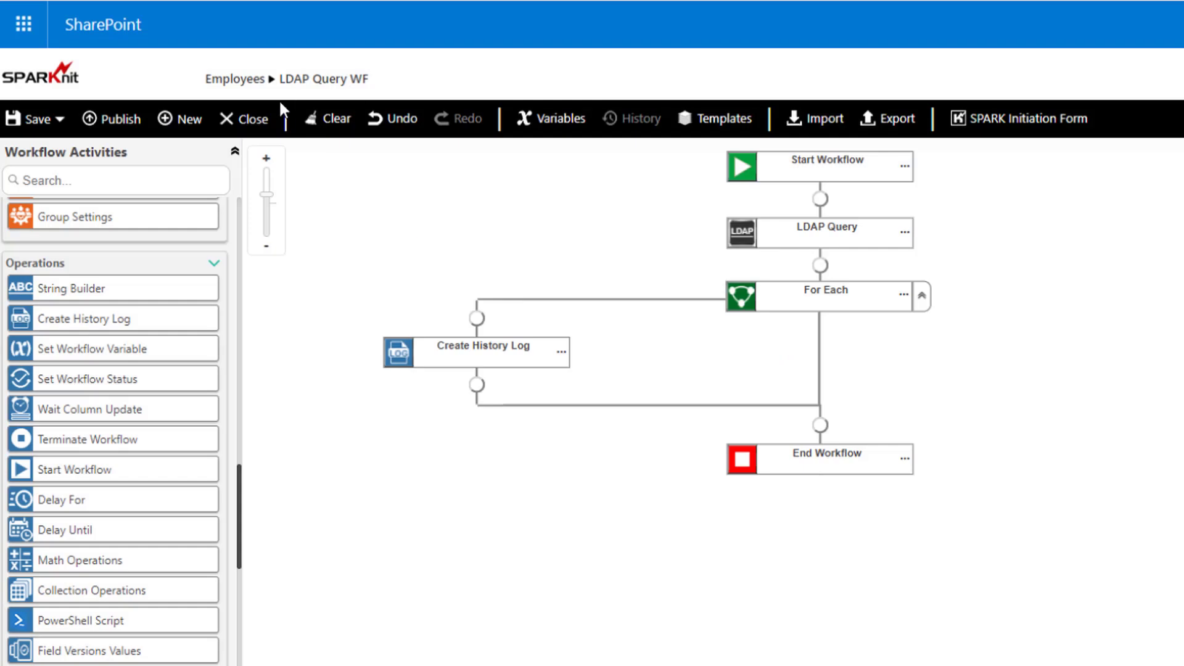
Return to the Employees list, run LDAP Query WF on item 01 again and open its workflow status details to check the logged names
{"action": "left_click", "coordinate": [242, 79]}
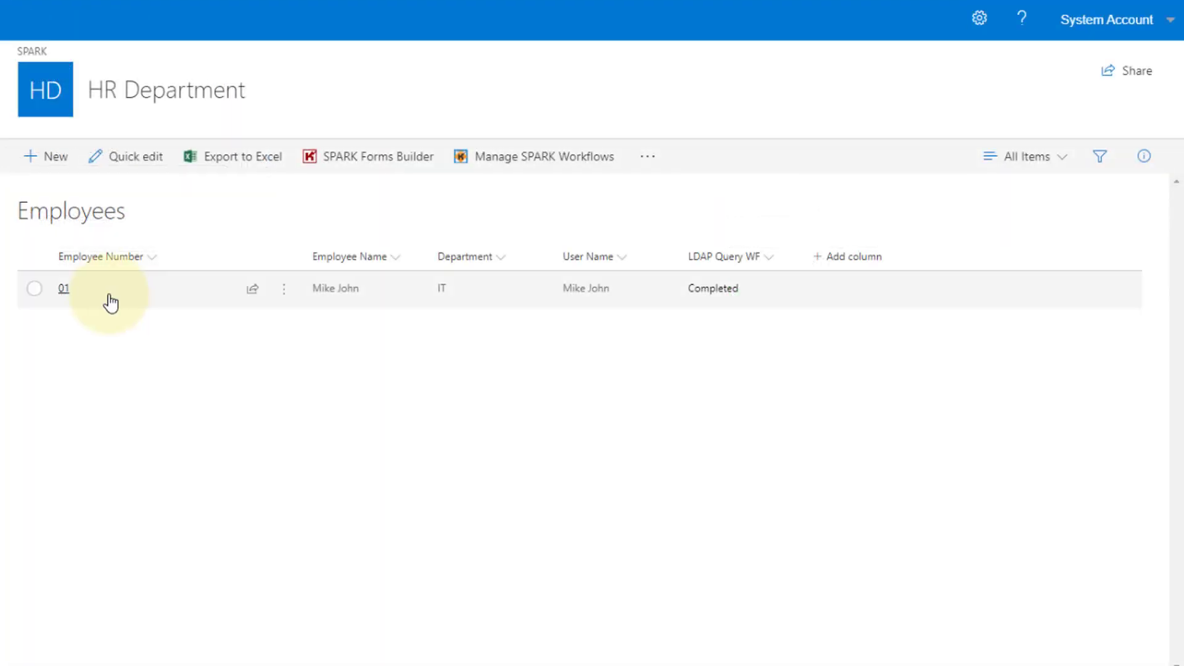
{"action": "left_click", "coordinate": [34, 289]}
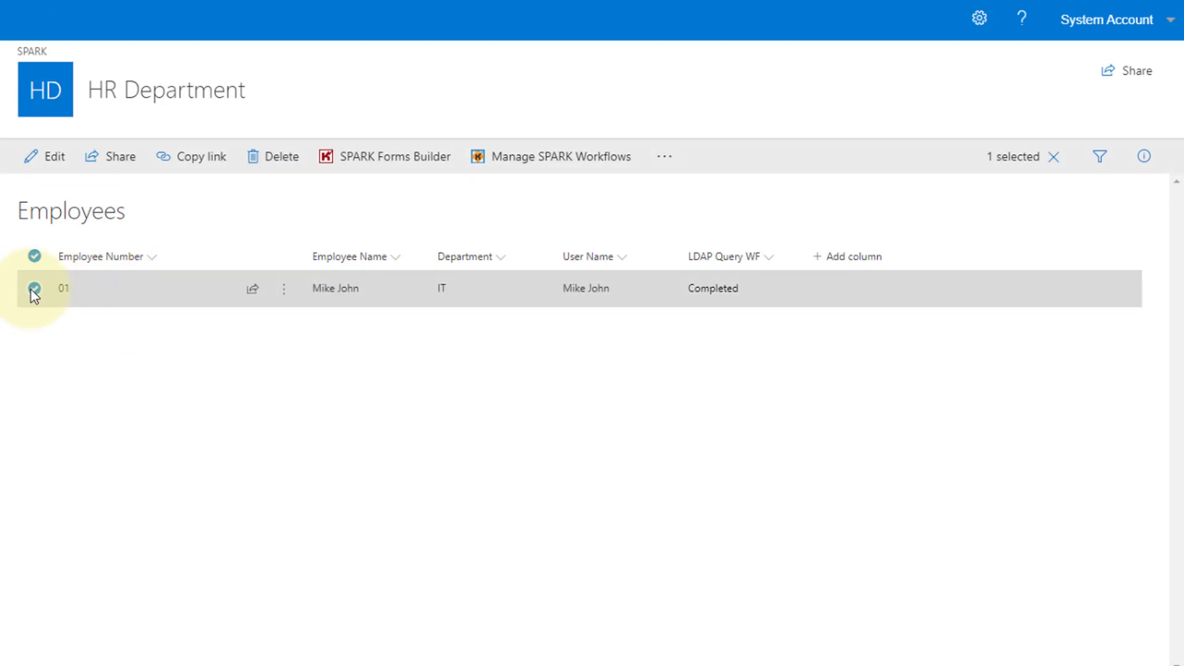
{"action": "left_click", "coordinate": [283, 298]}
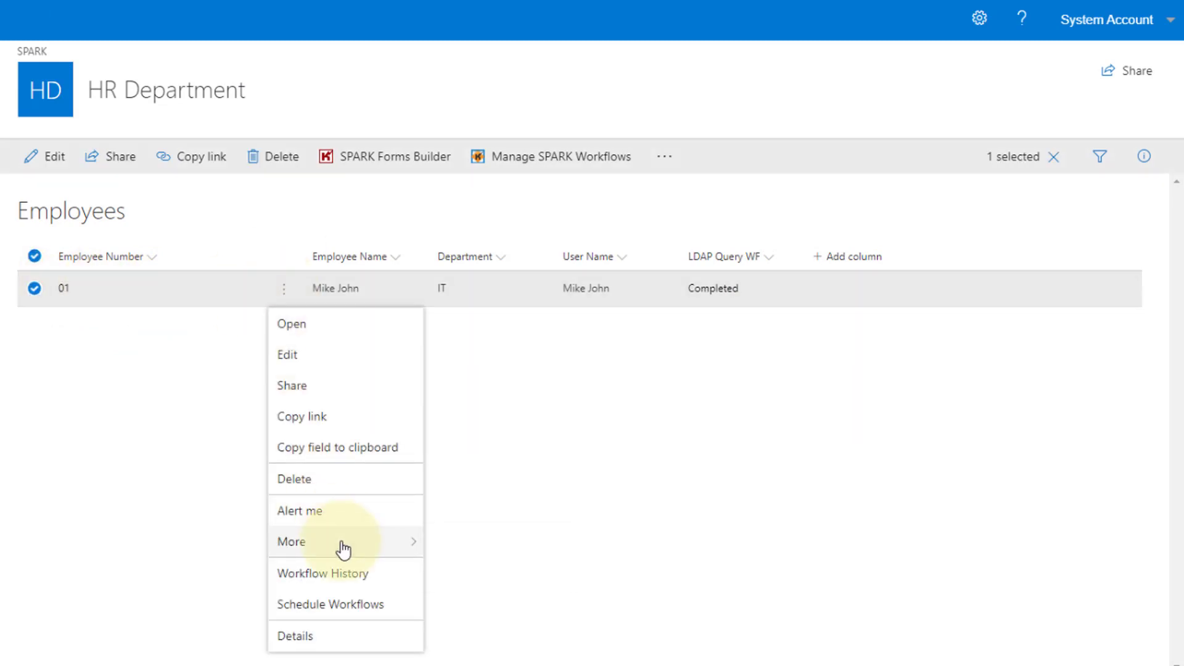
{"action": "mouse_move", "coordinate": [344, 549]}
{"action": "left_click", "coordinate": [455, 550]}
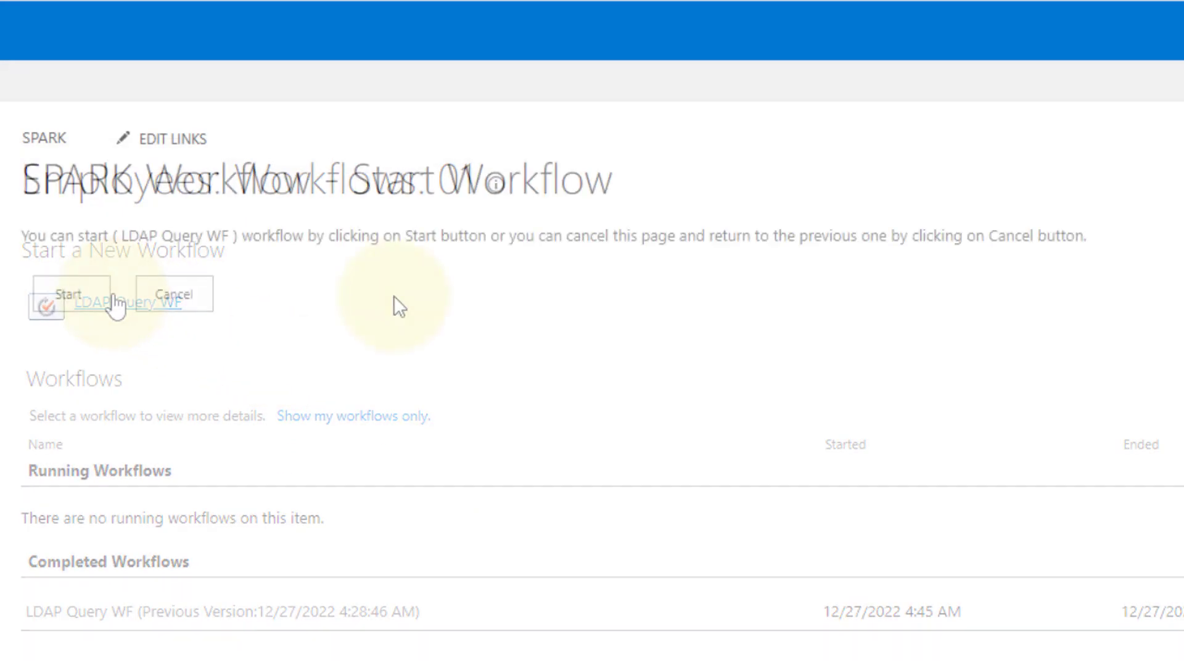
{"action": "left_click", "coordinate": [68, 291]}
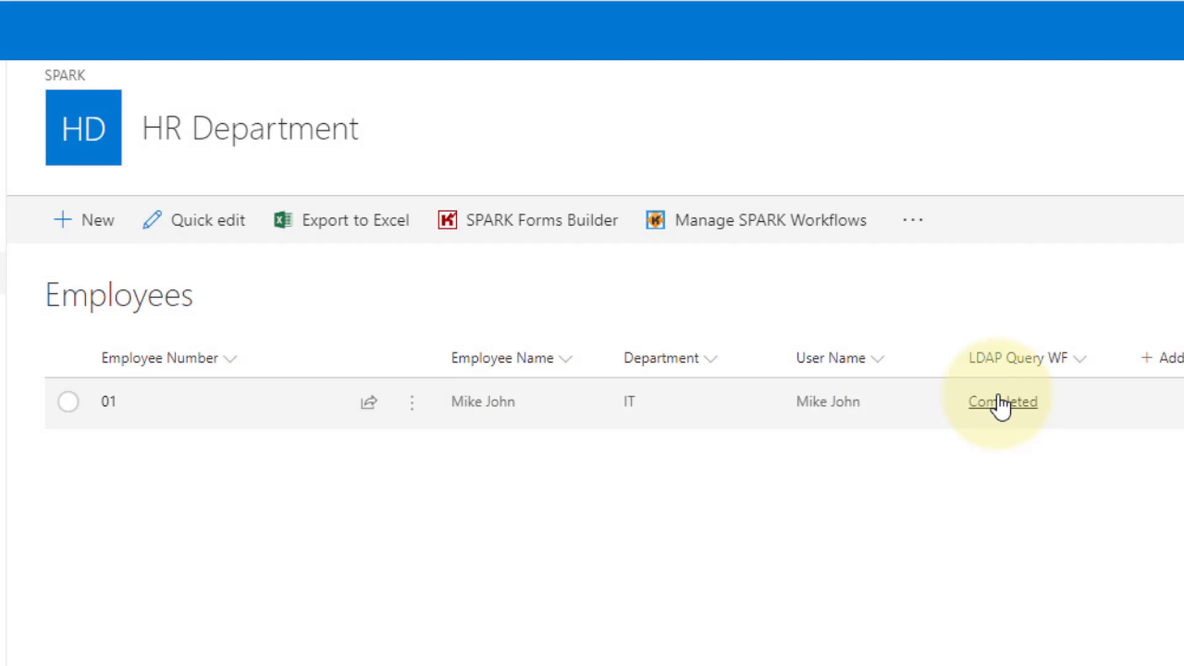
{"action": "left_click", "coordinate": [999, 401]}
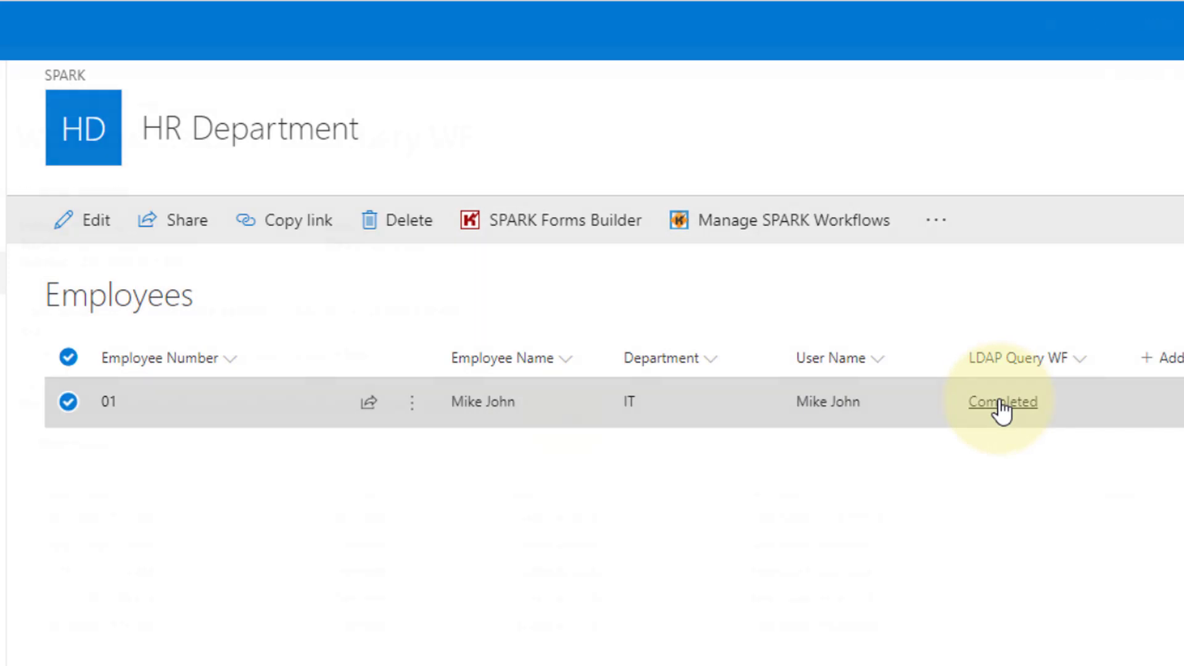
{"action": "left_click", "coordinate": [1002, 402]}
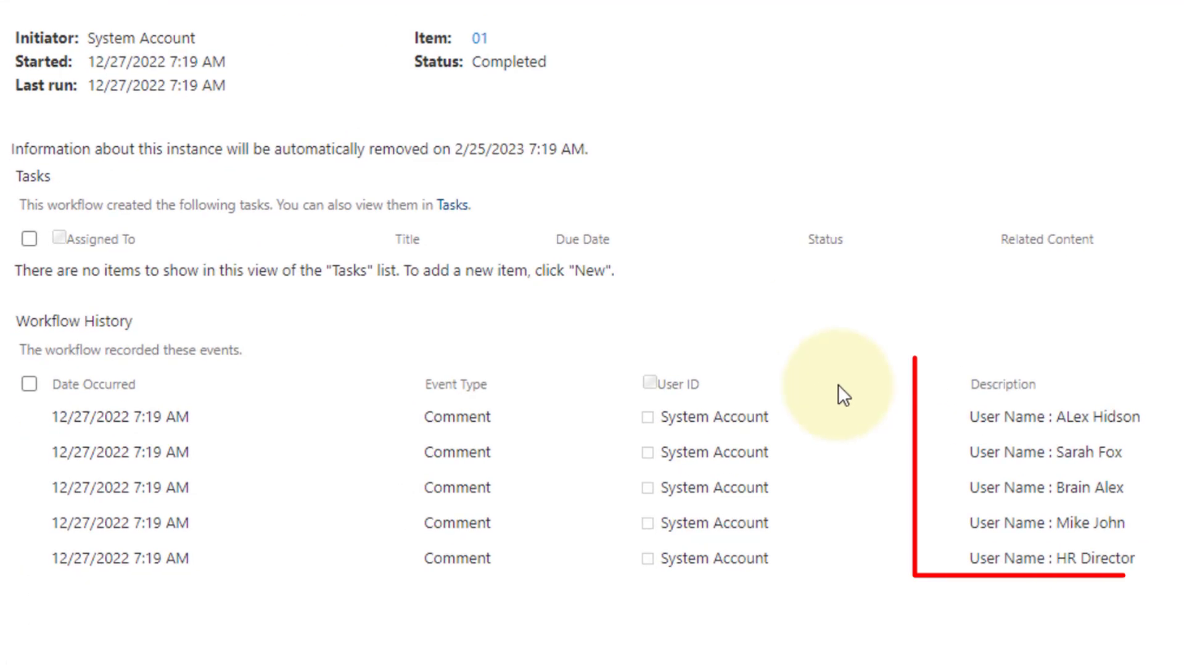